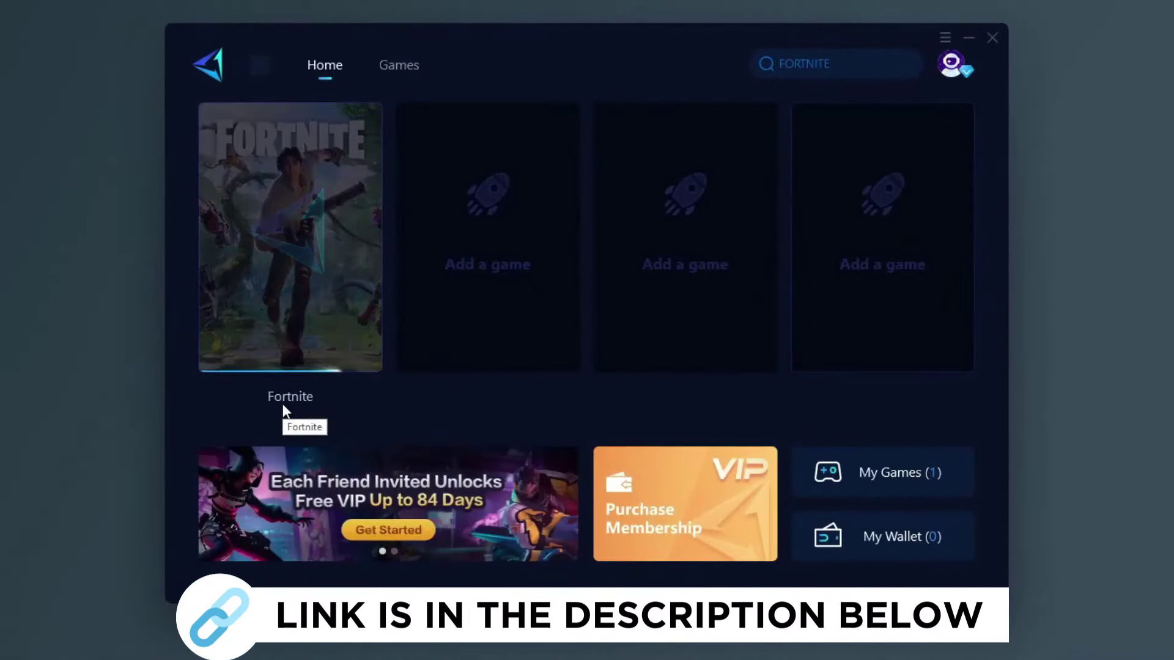
Show Fortnite's boost page in GearUP Booster and visit the gearupbooster.com site.
left_click(283, 408)
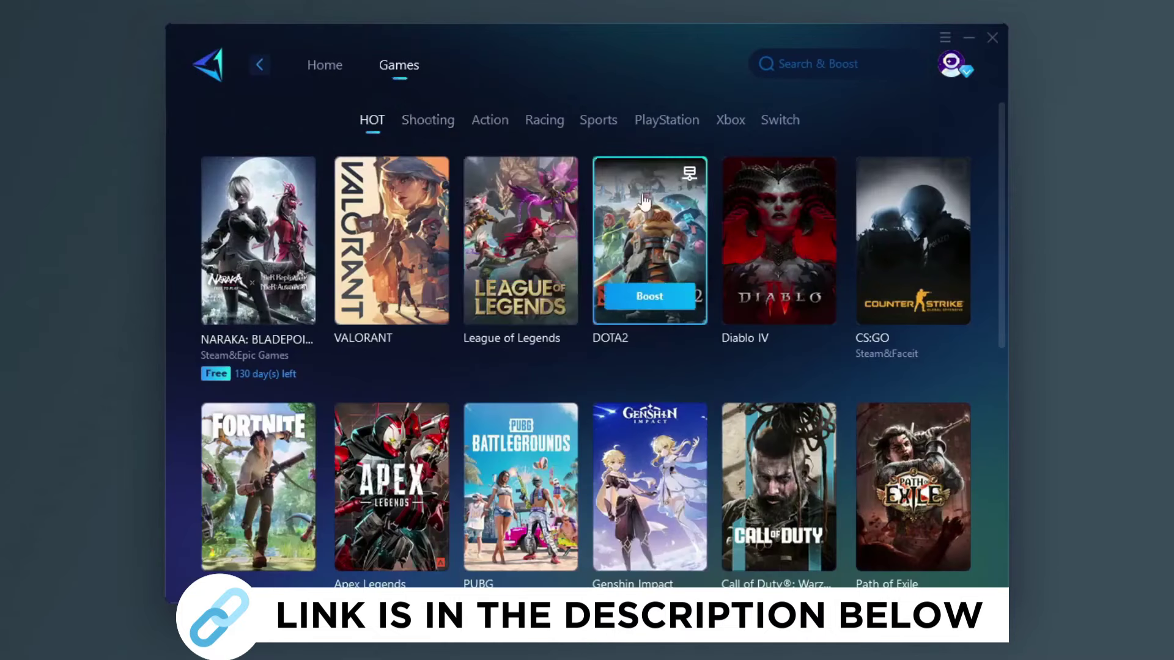
scroll(642, 220, "down", 3)
scroll(566, 248, "down", 3)
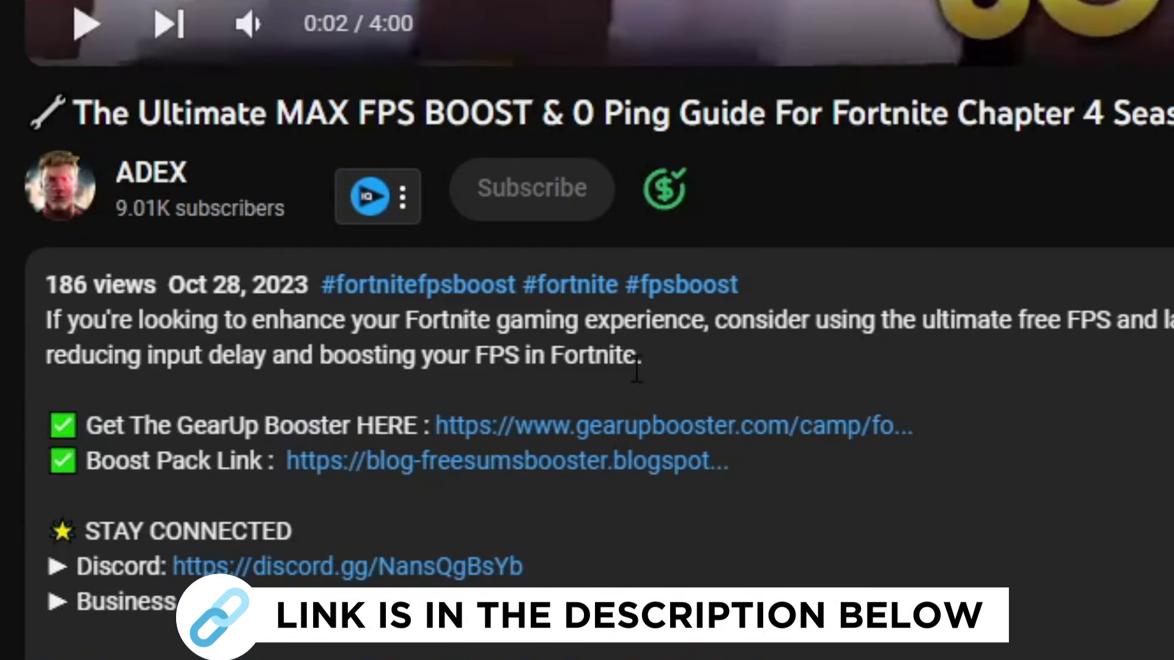
left_click(600, 426)
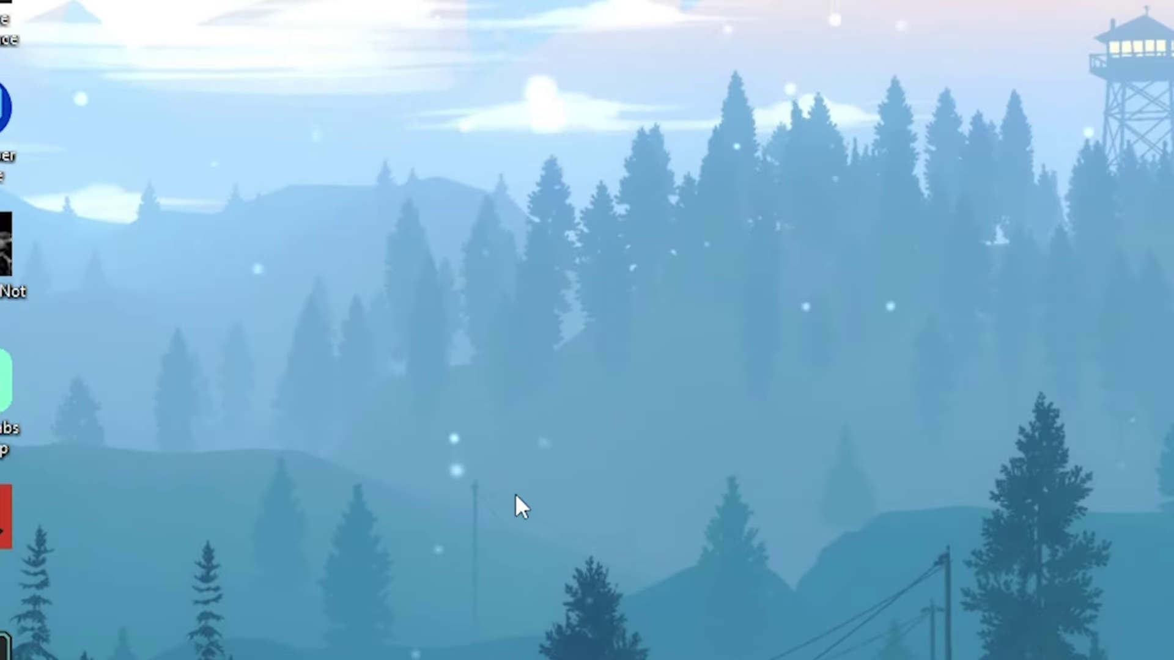
Search Windows for 'gamemode' to reach the Game Mode settings page.
key("super")
type("gamemode")
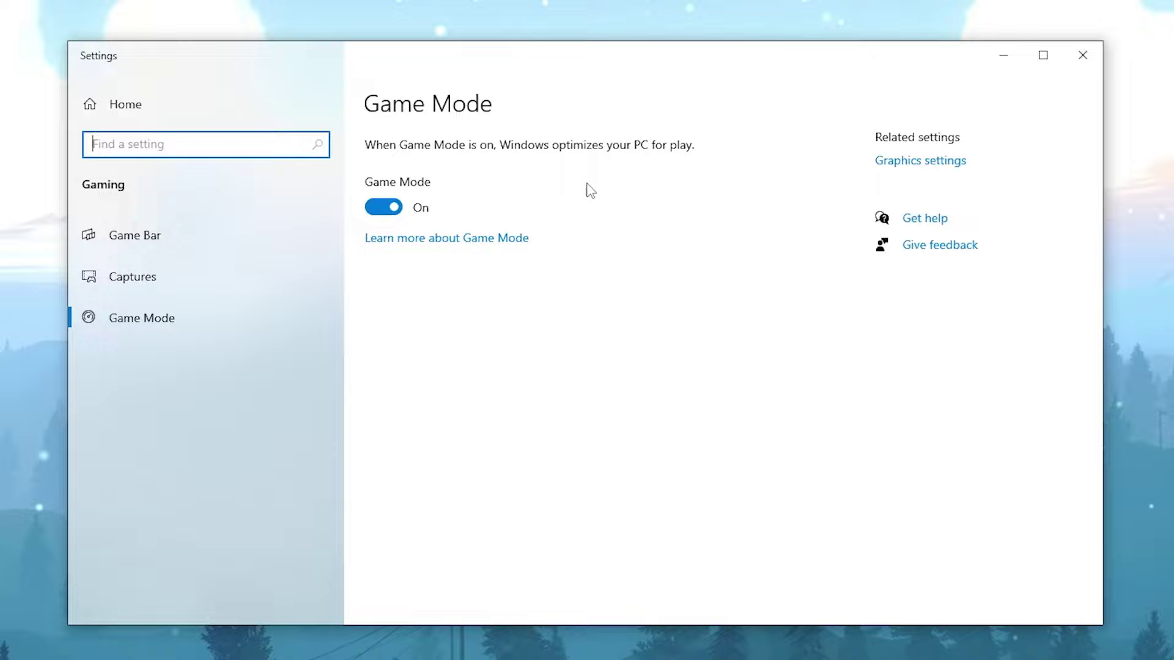
Switch Hardware-accelerated GPU scheduling to On in the Graphics settings page.
left_click(882, 162)
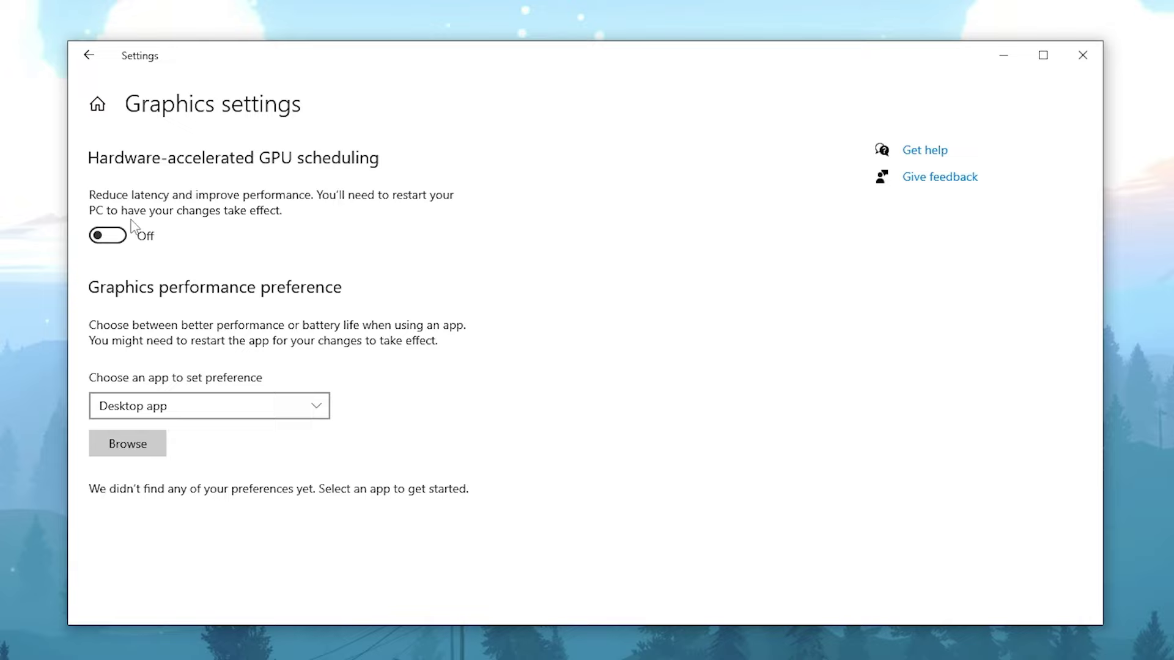
left_click(108, 236)
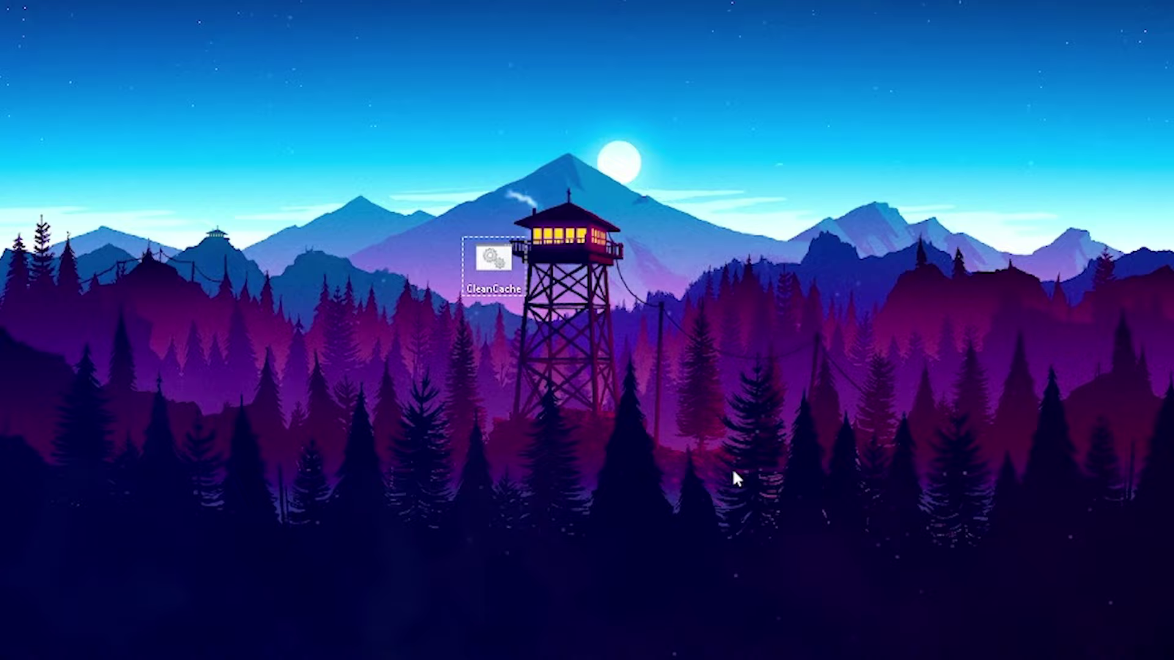
right_click(511, 249)
left_click(551, 288)
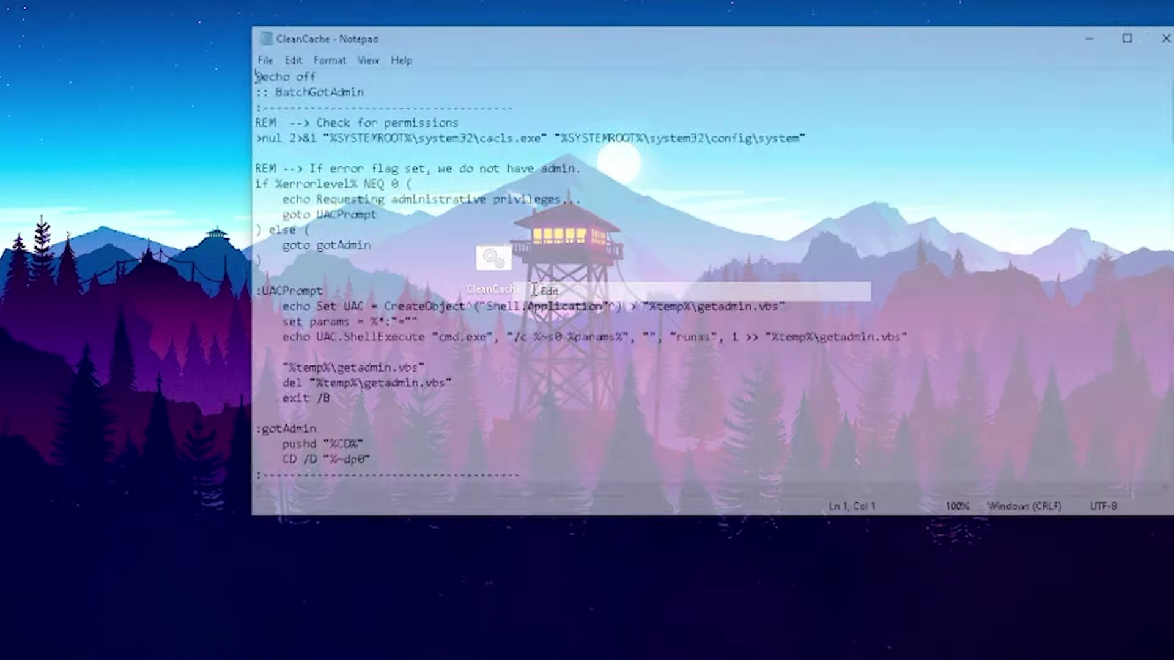
left_click_drag(1049, 183, 1049, 275)
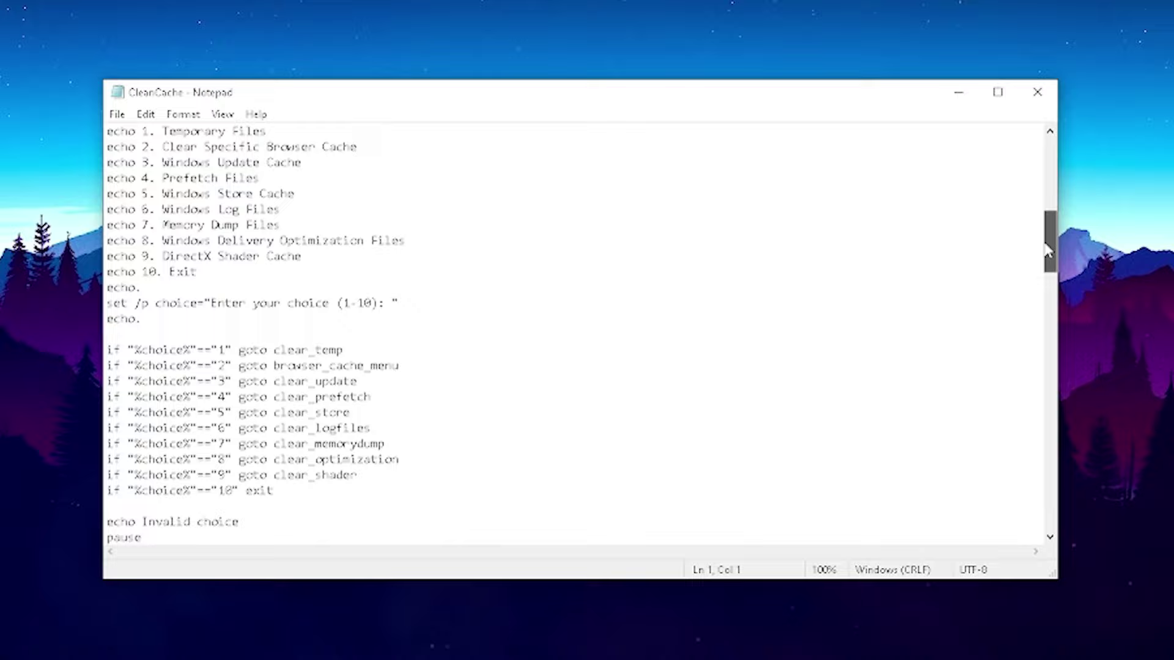
left_click(1037, 92)
Run the CleanCache script, view the browser-cache submenu (choice 2) and return with choice 5.
double_click(495, 259)
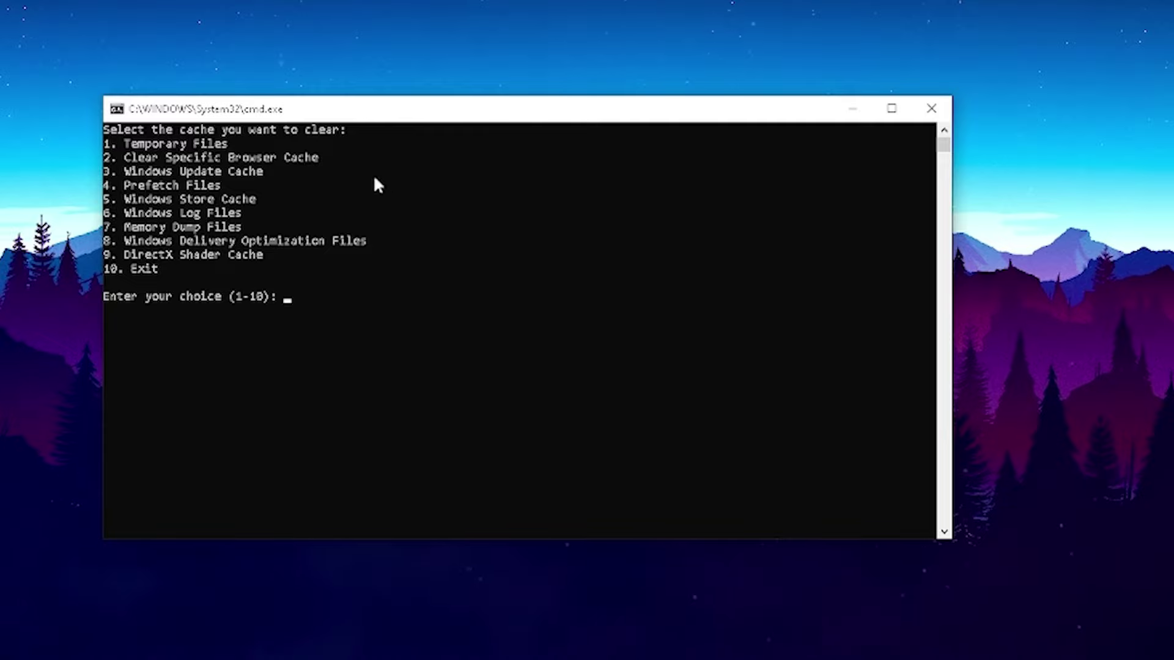
type("2")
key("Return")
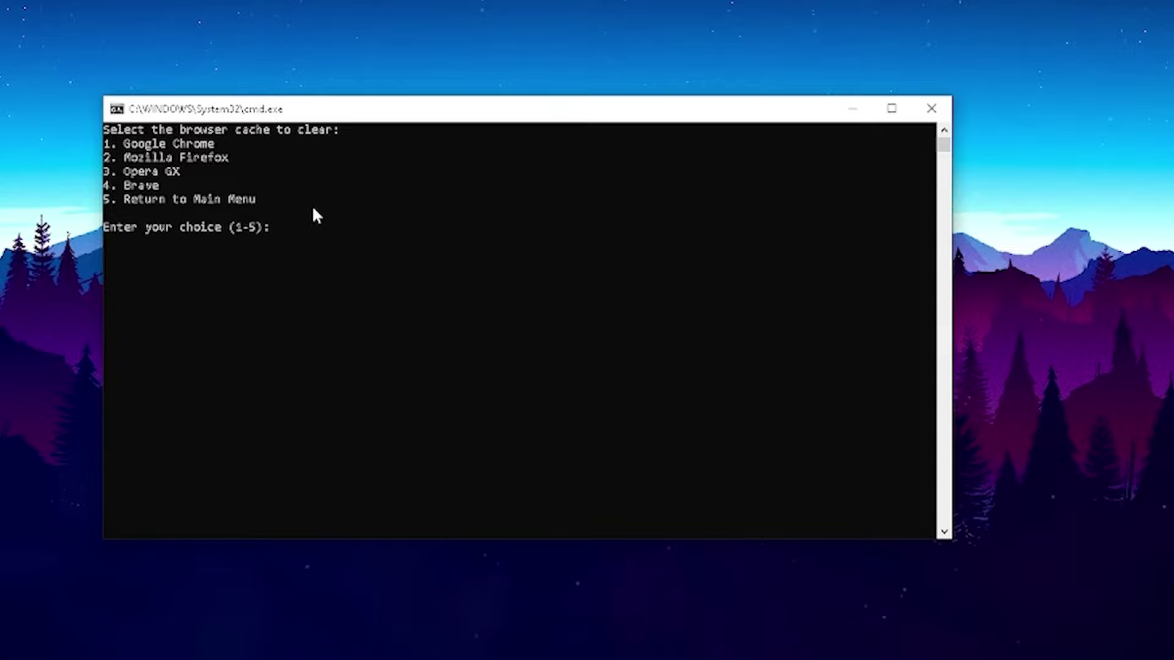
type("5")
key("Return")
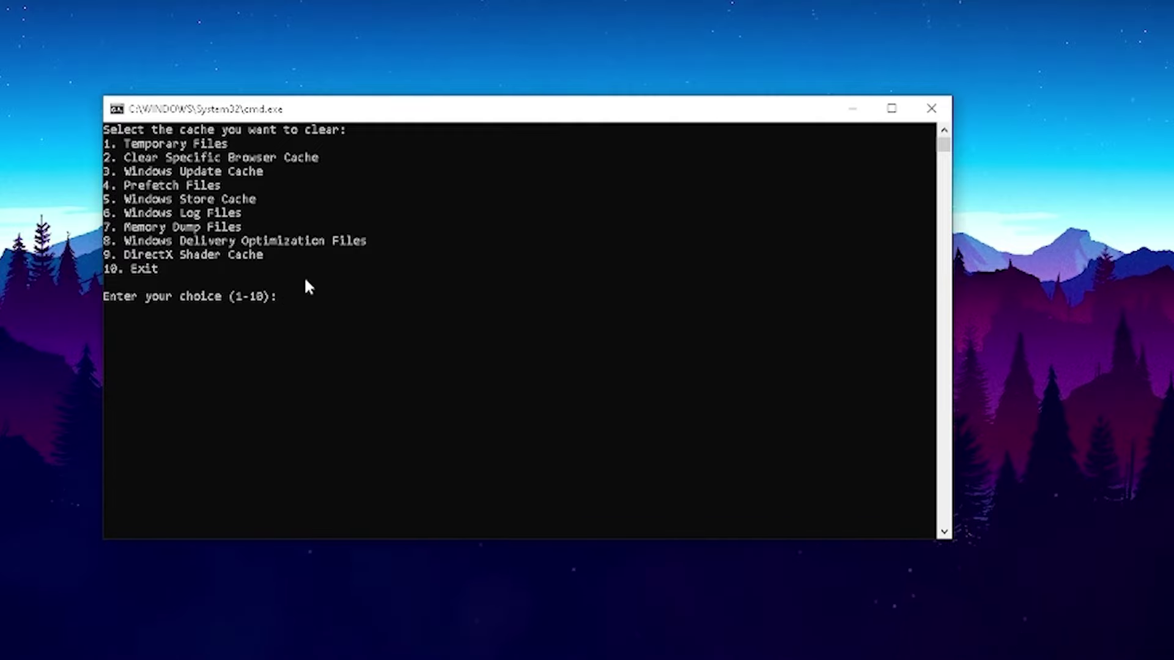
type("1")
Clear temporary files (1), the DirectX Shader Cache (9) and prefetch files (4) in CleanCache.
key("Return")
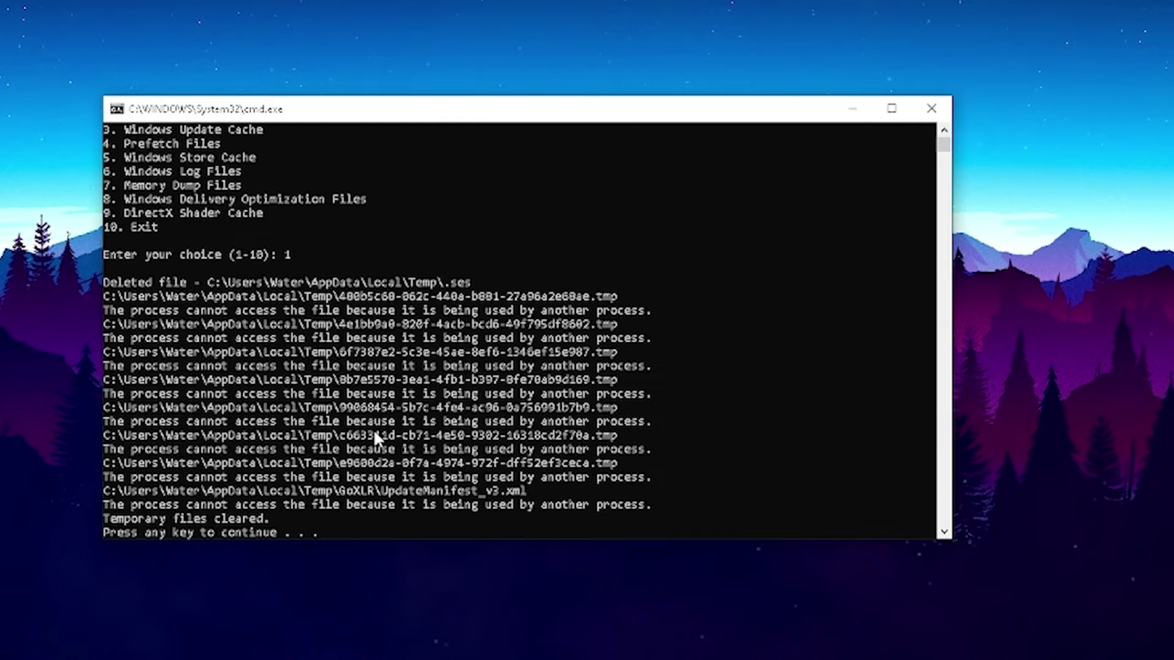
key("Return")
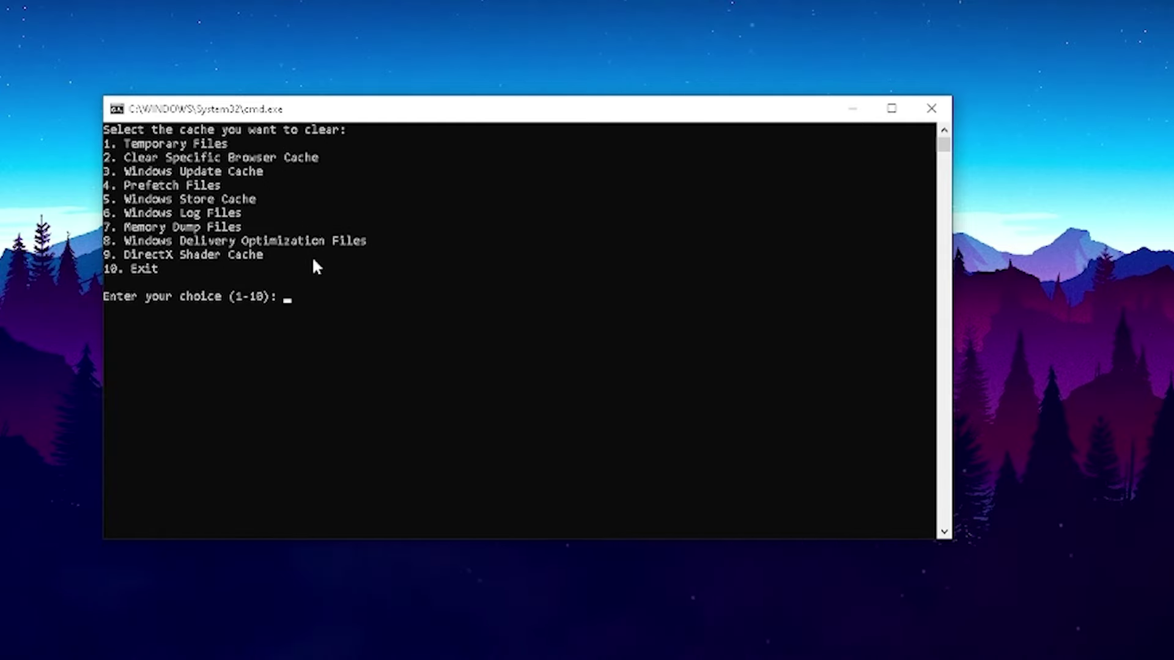
type("9")
key("Return")
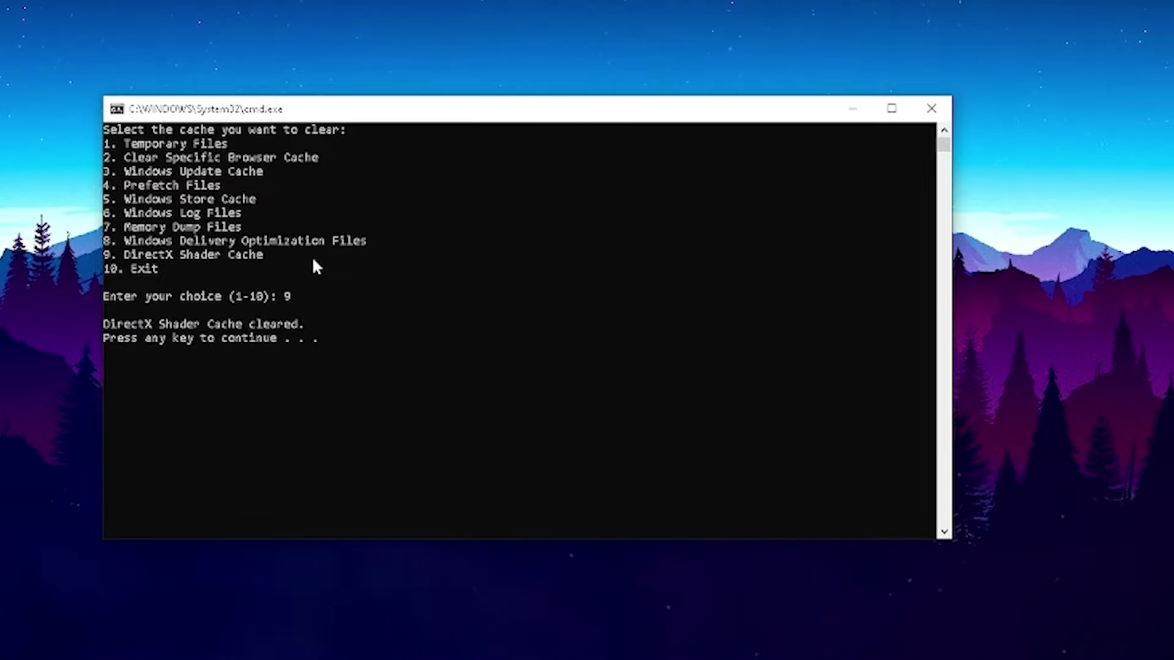
key("Return")
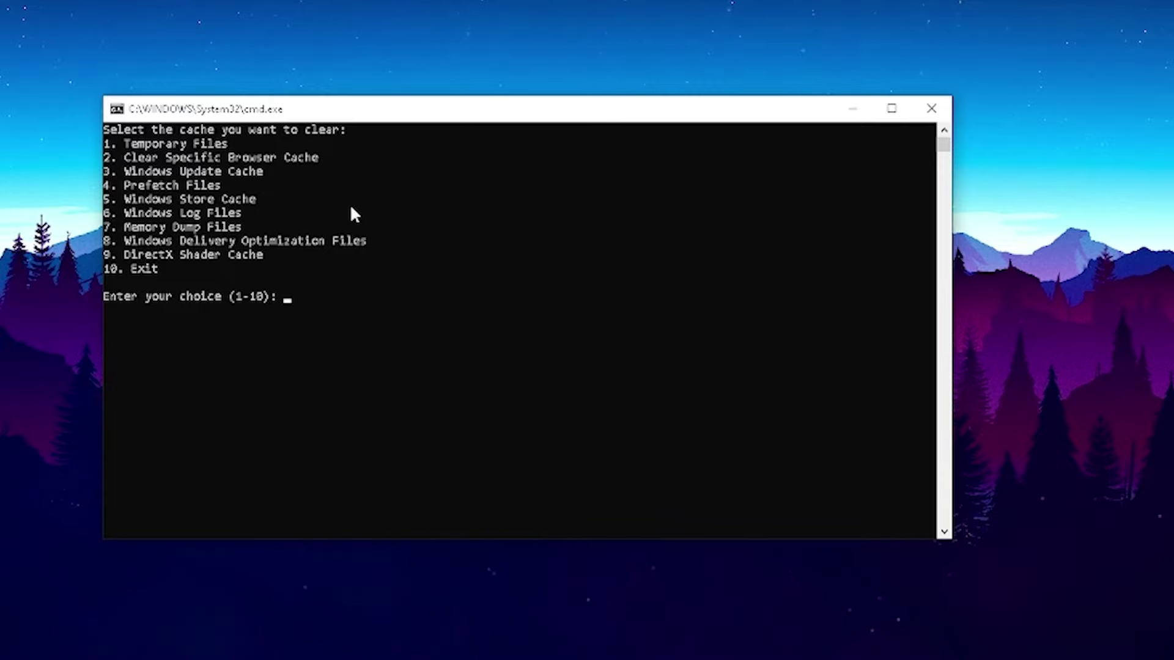
type("4")
key("Return")
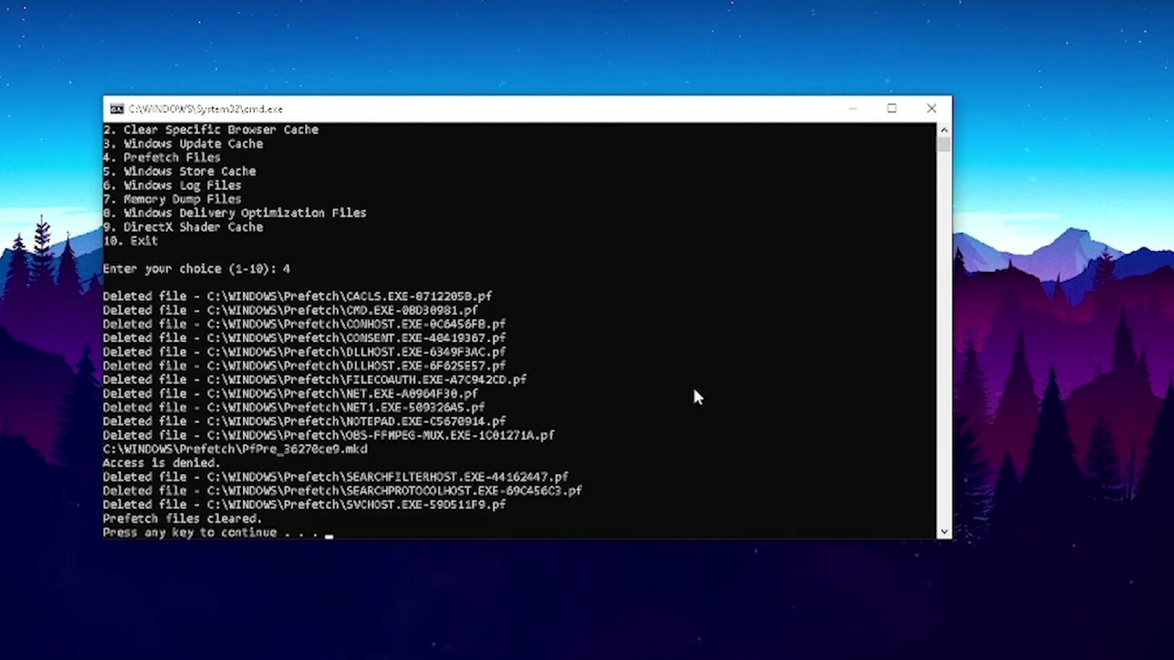
key("Return")
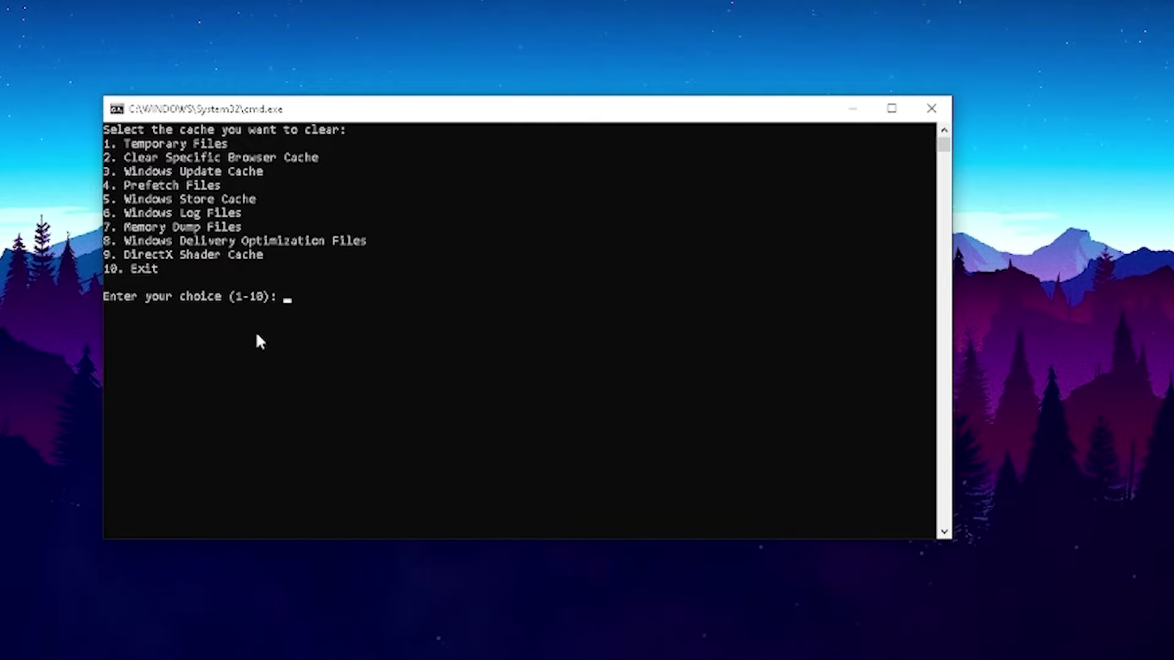
Close the CleanCache console and load the 'Fortnite' profile in NVIDIA Profile Inspector.
left_click(931, 108)
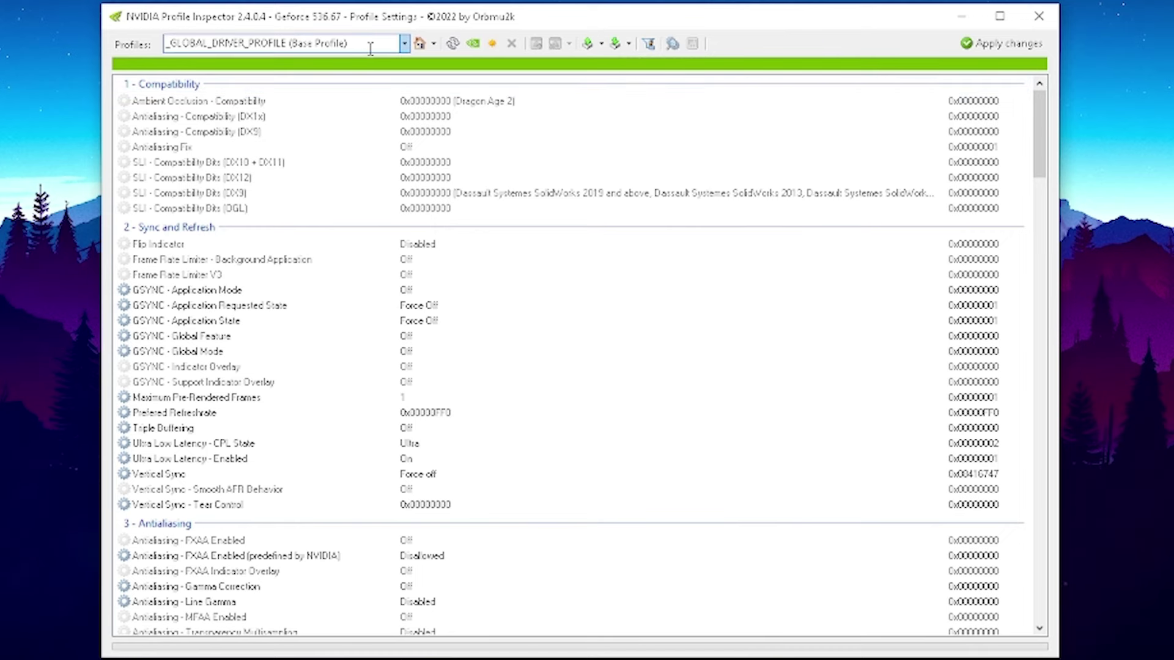
left_click(368, 48)
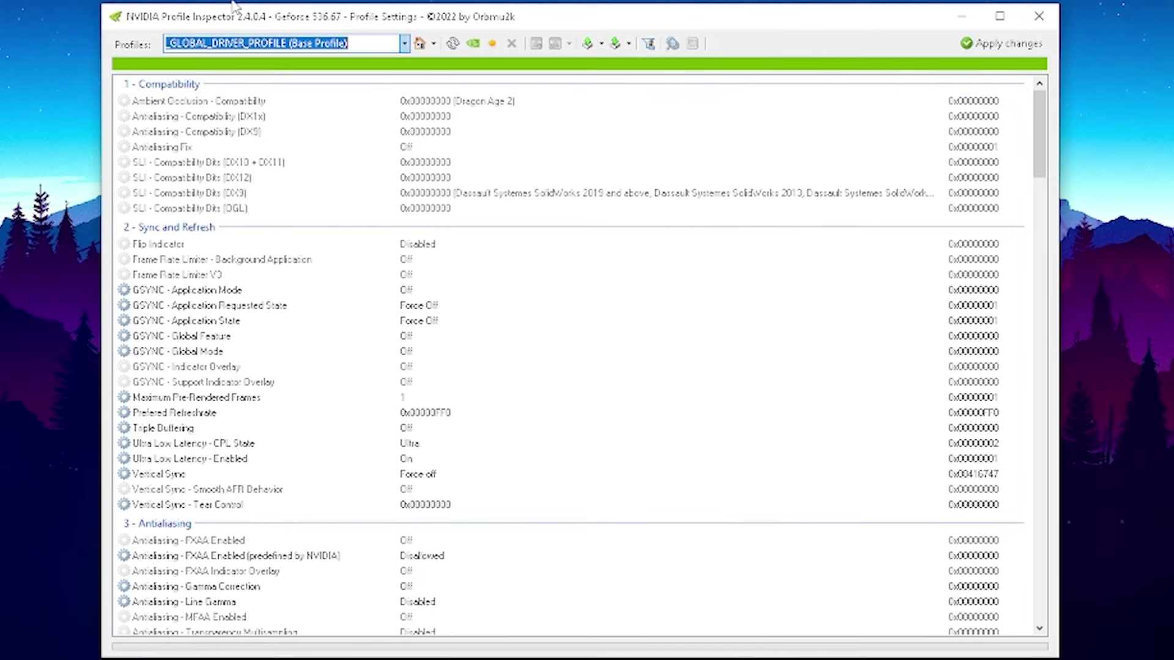
type("Fortnite")
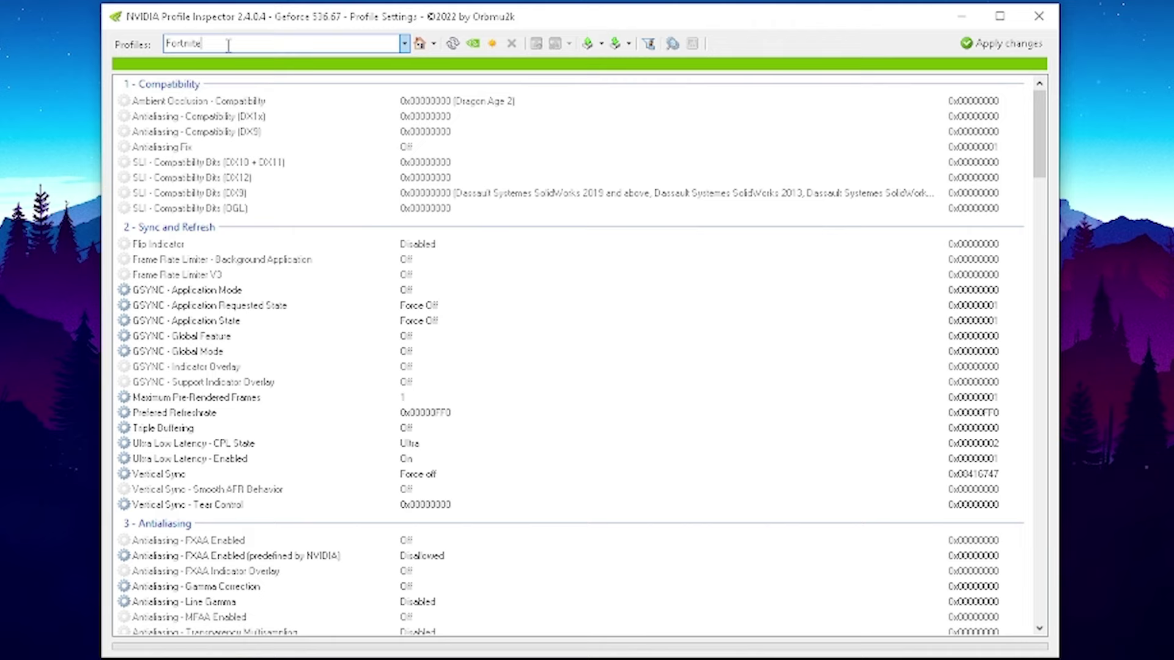
key("Return")
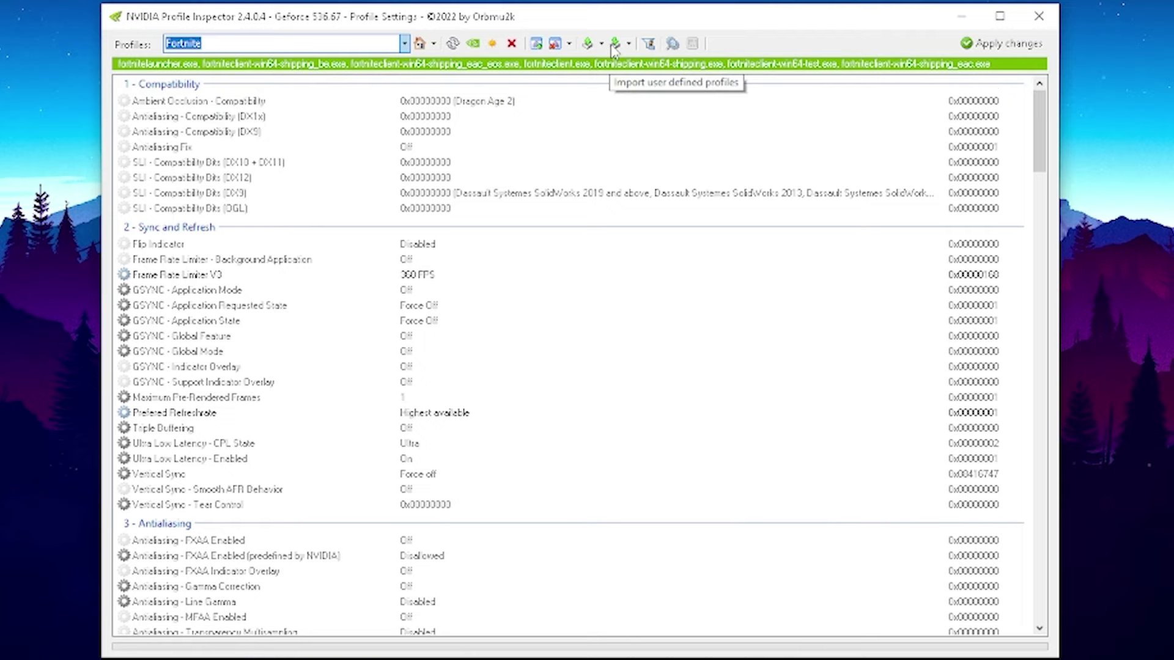
Import '0 Delay Profile by leStripeZ.nip' into the Fortnite profile and confirm the success message.
left_click(614, 47)
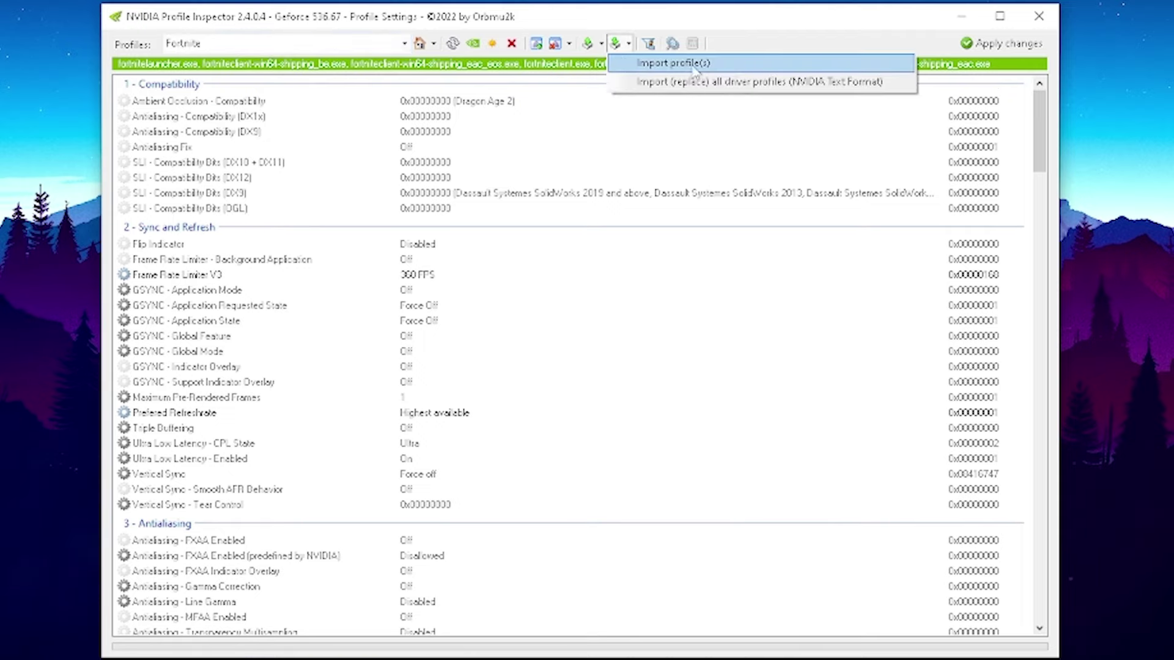
left_click(683, 64)
left_click(296, 186)
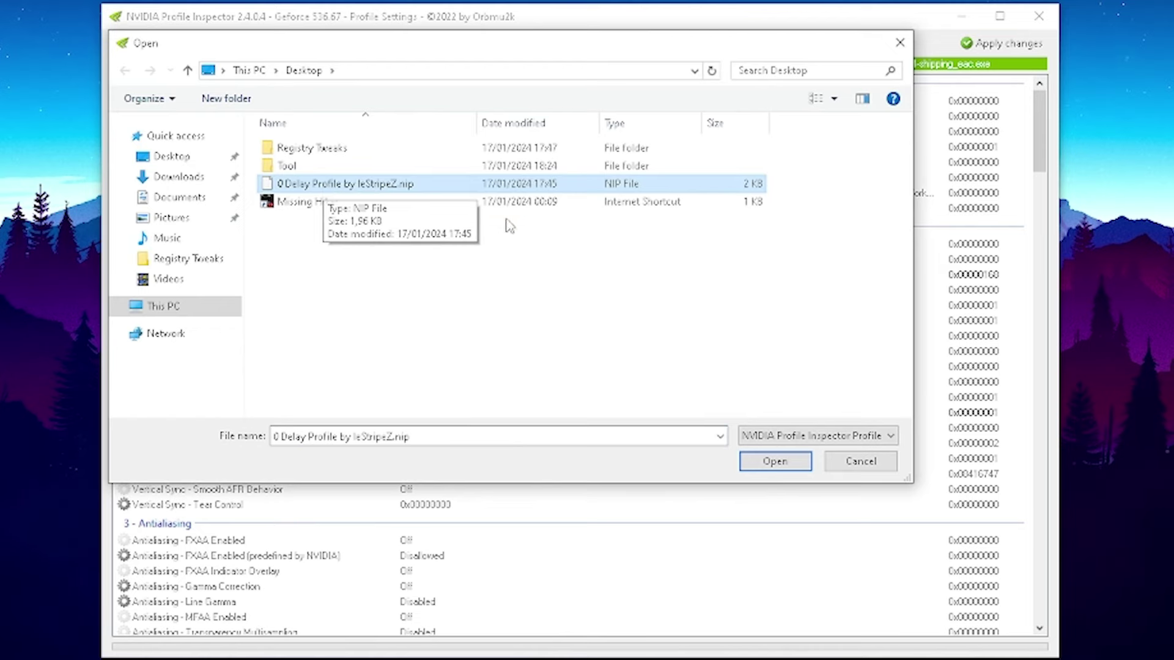
key("Return")
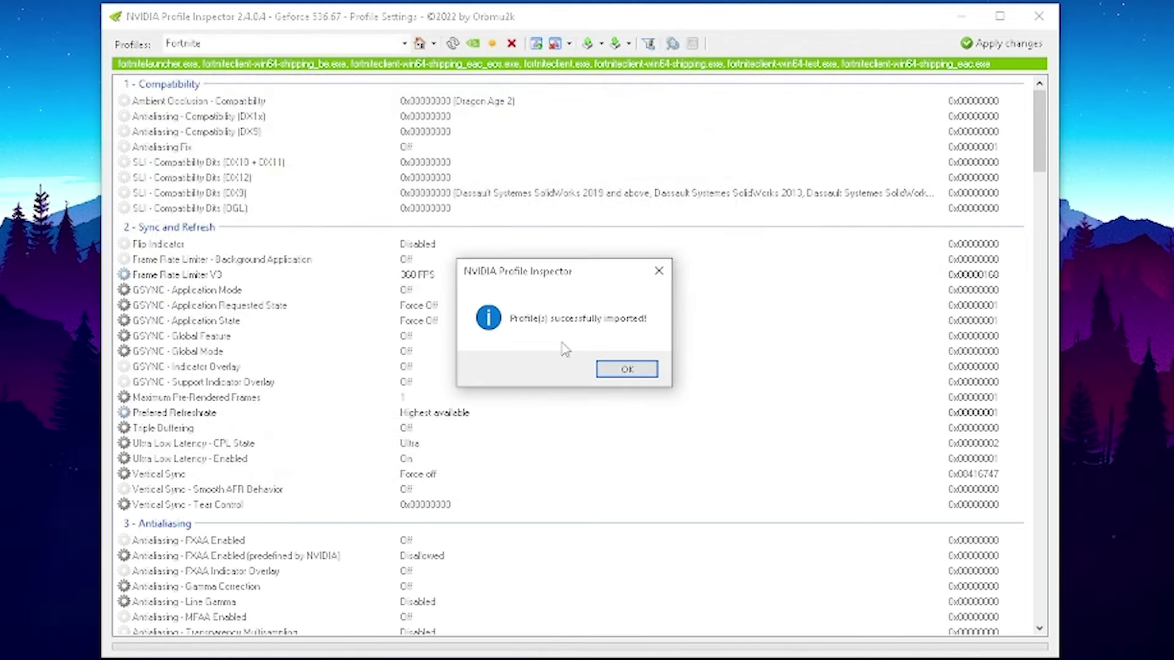
left_click(621, 370)
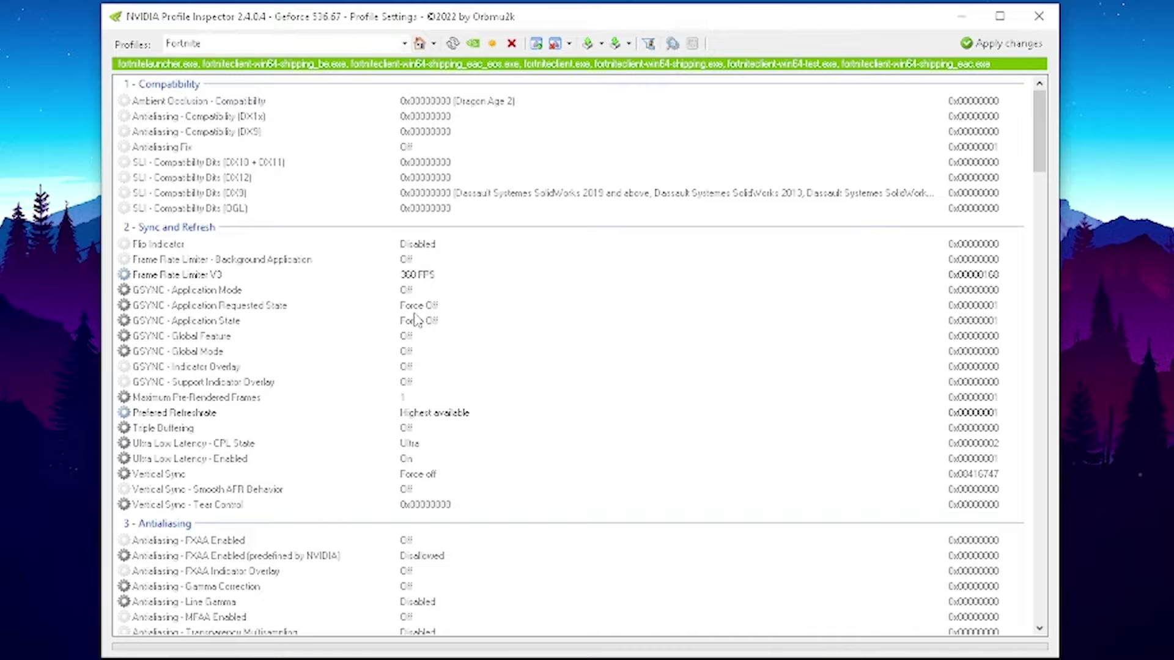
left_click_drag(1045, 134, 1040, 190)
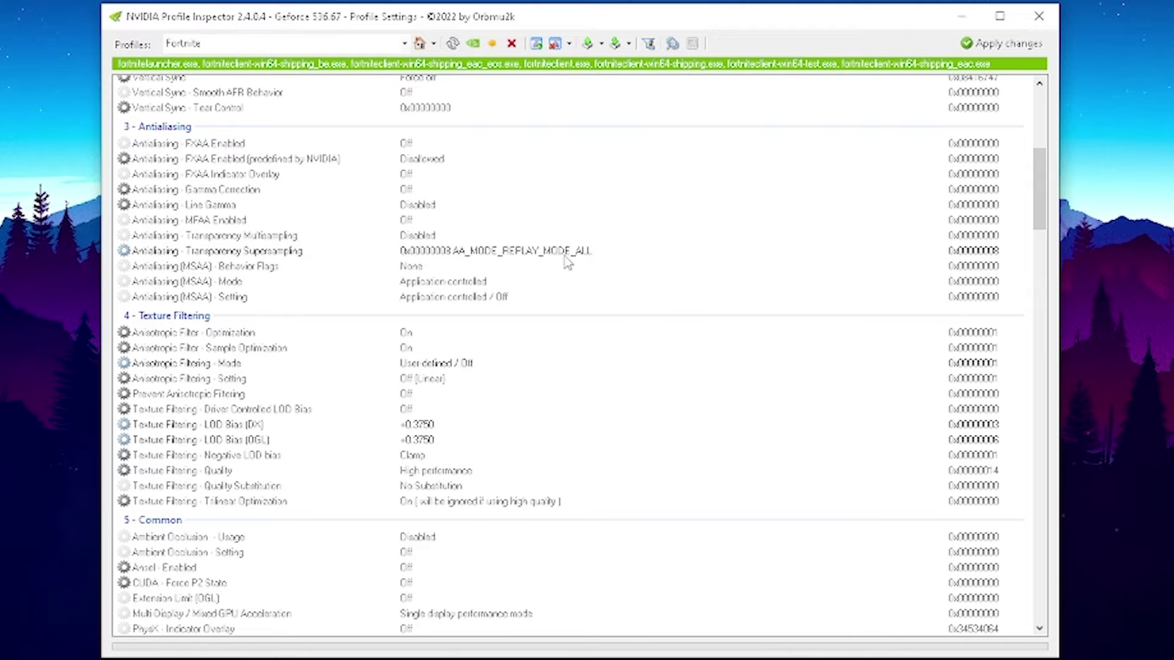
left_click_drag(1039, 206, 1035, 151)
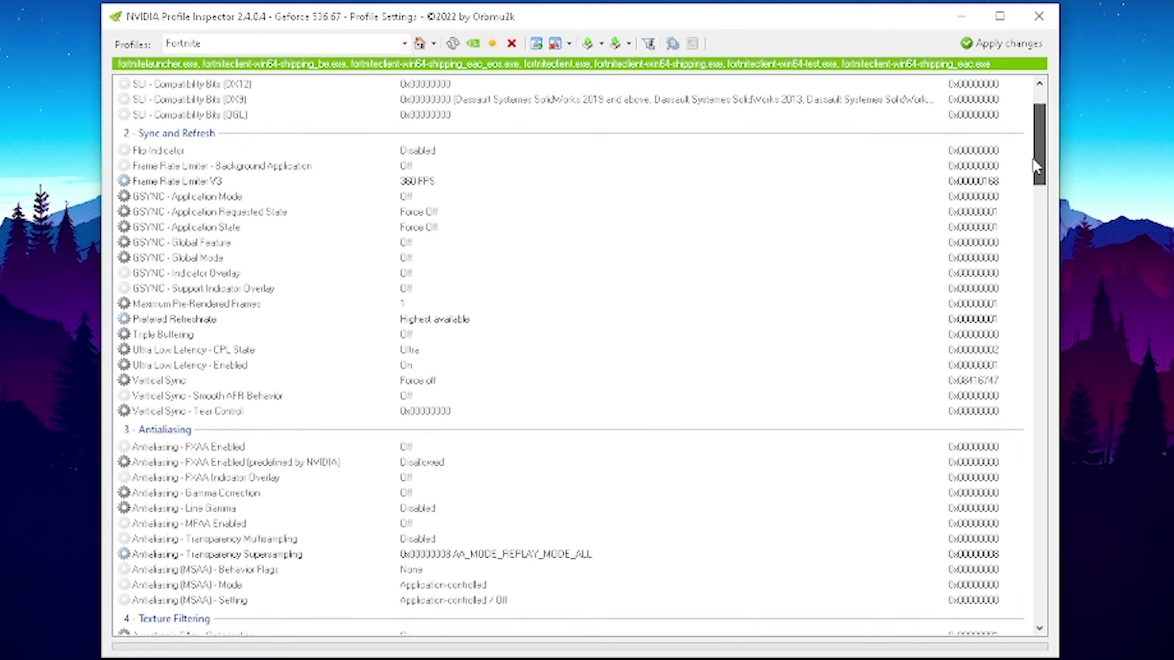
Set Frame Rate Limiter V3 to 357 FPS instead of 360 FPS in the Fortnite profile.
left_click(153, 278)
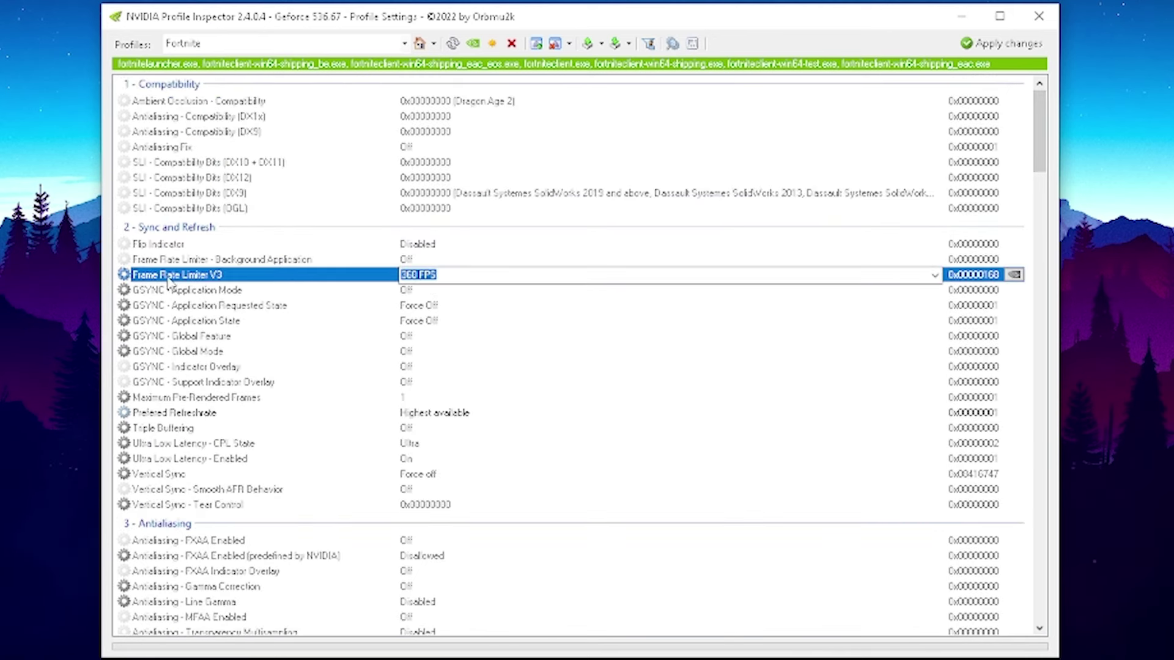
left_click(934, 275)
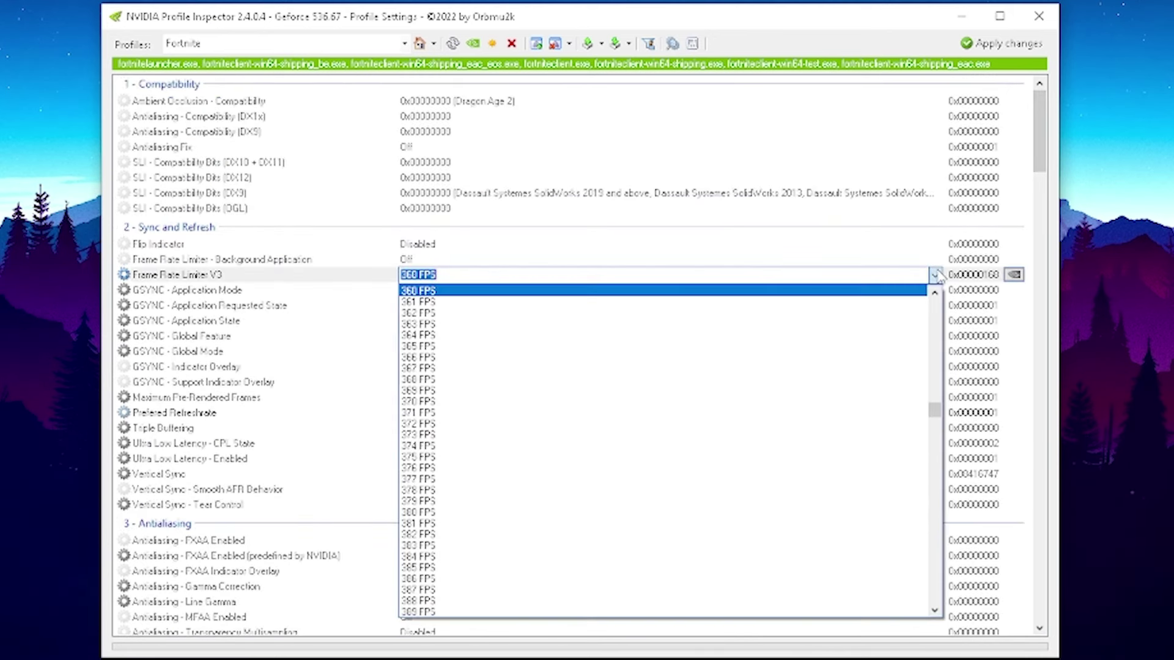
scroll(609, 396, "up", 3)
scroll(607, 396, "up", 3)
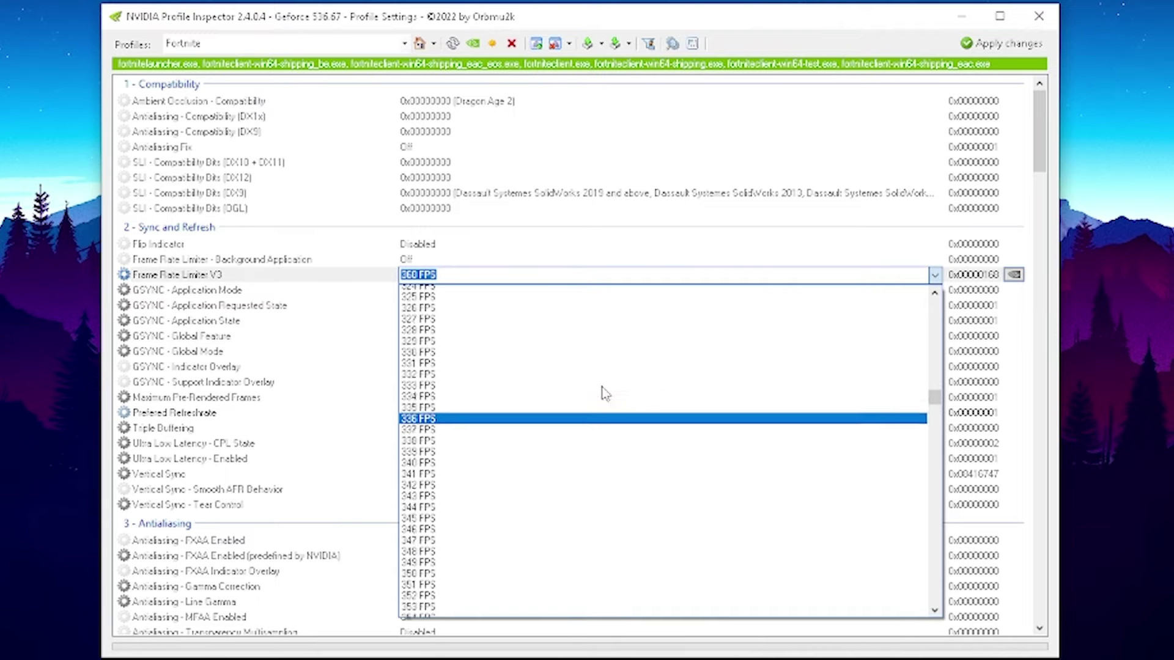
scroll(606, 398, "up", 3)
scroll(603, 397, "up", 2)
scroll(596, 394, "down", 10)
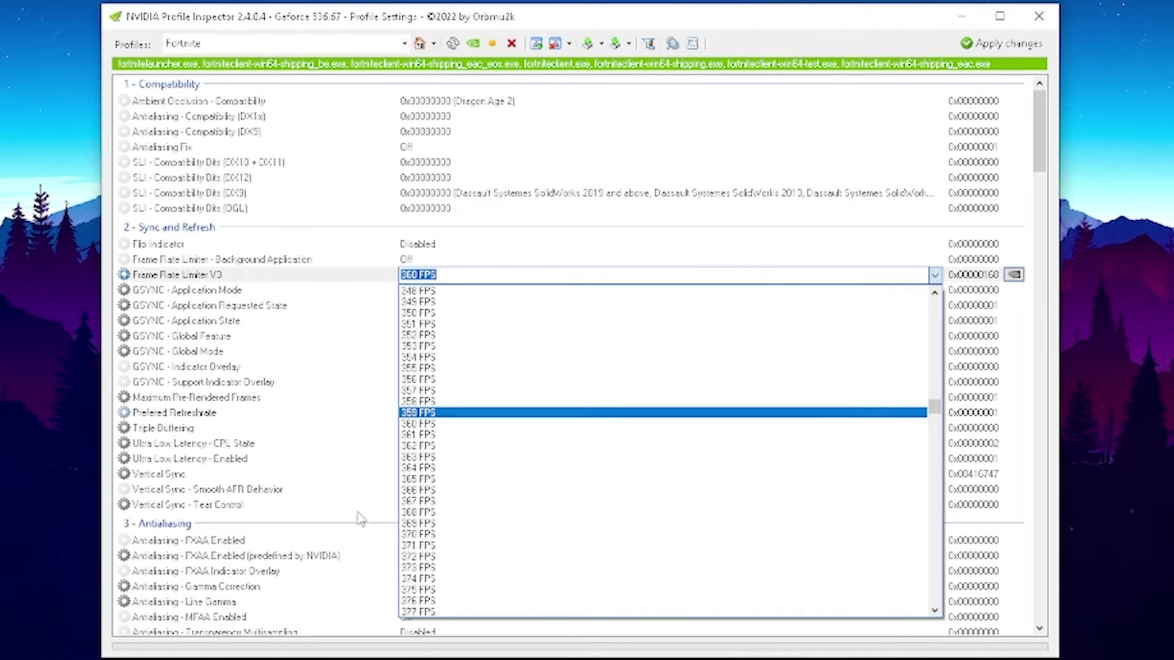
left_click(427, 392)
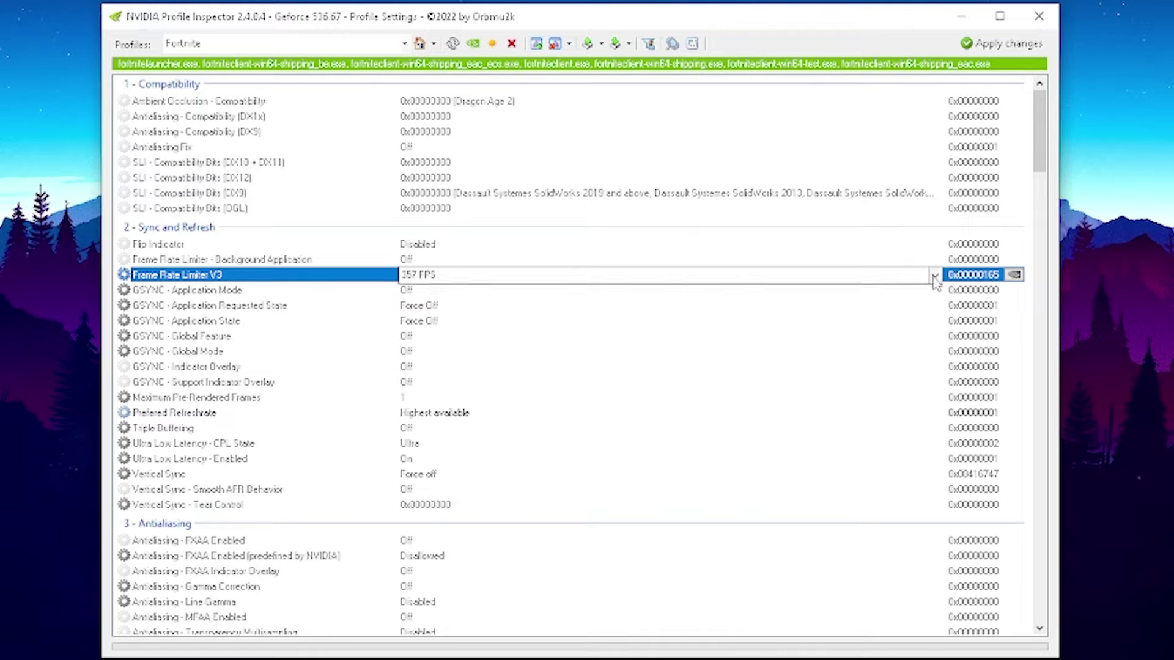
left_click(431, 276)
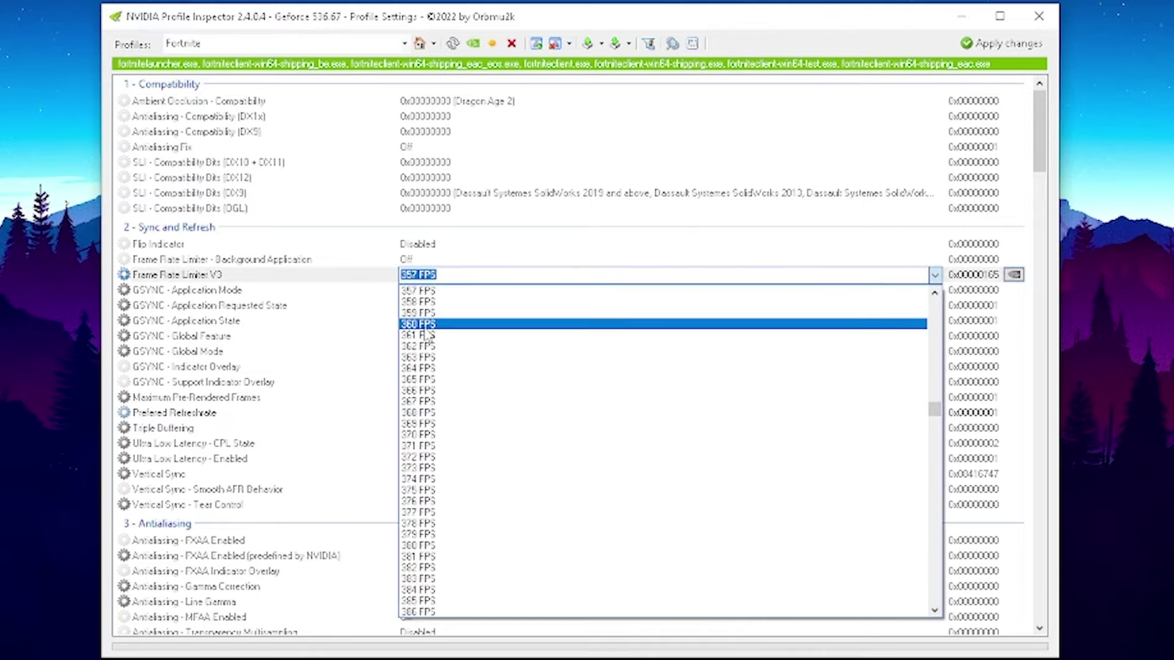
scroll(441, 336, "up", 4)
scroll(446, 337, "up", 4)
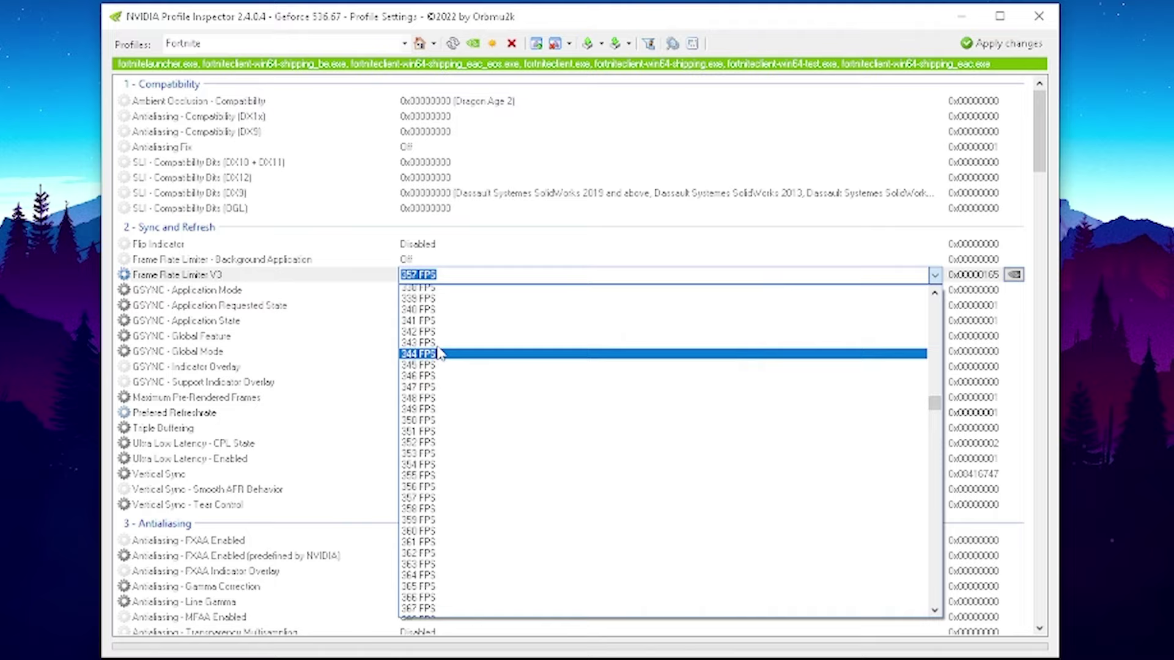
scroll(459, 341, "up", 4)
scroll(462, 345, "up", 5)
scroll(464, 345, "up", 5)
scroll(463, 345, "up", 5)
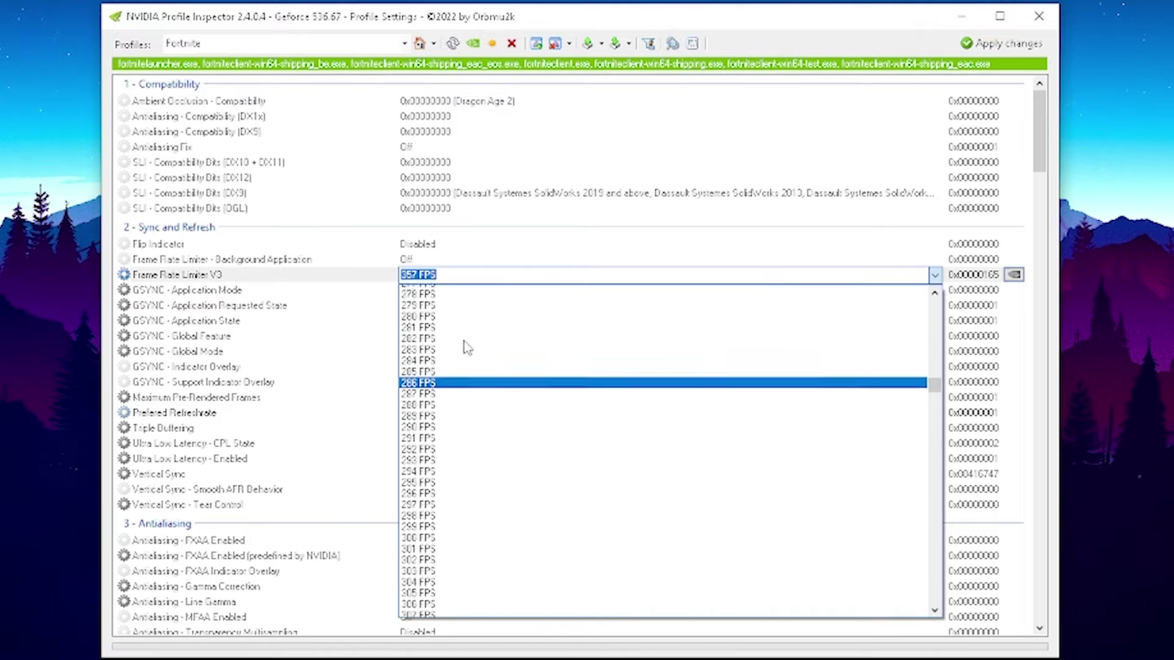
scroll(463, 345, "up", 5)
scroll(463, 346, "up", 6)
scroll(464, 341, "up", 6)
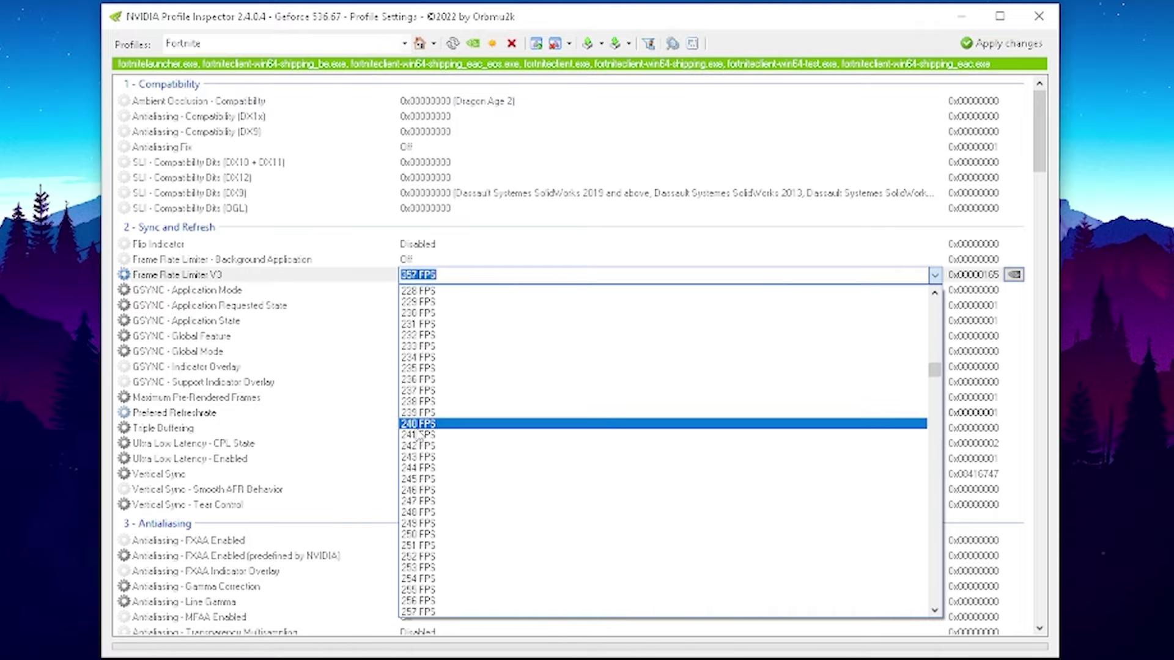
left_click(374, 296)
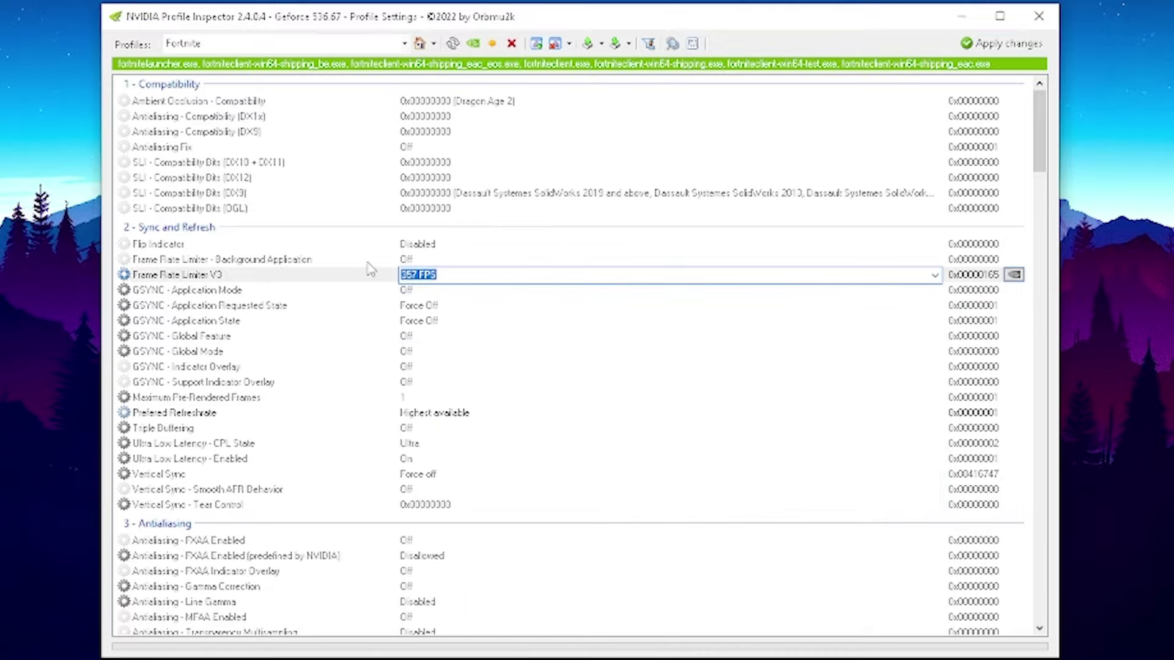
left_click_drag(1041, 101, 1029, 282)
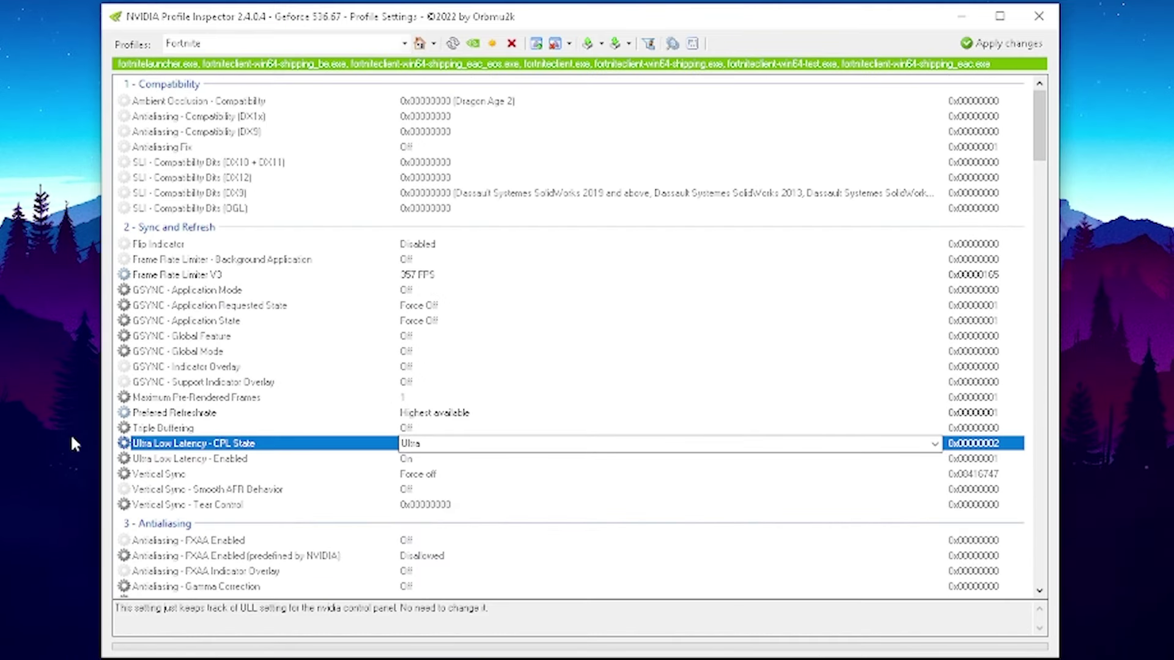
Keep Ultra Low Latency CPL State at Ultra and apply the Fortnite profile changes to the driver.
left_click(496, 447)
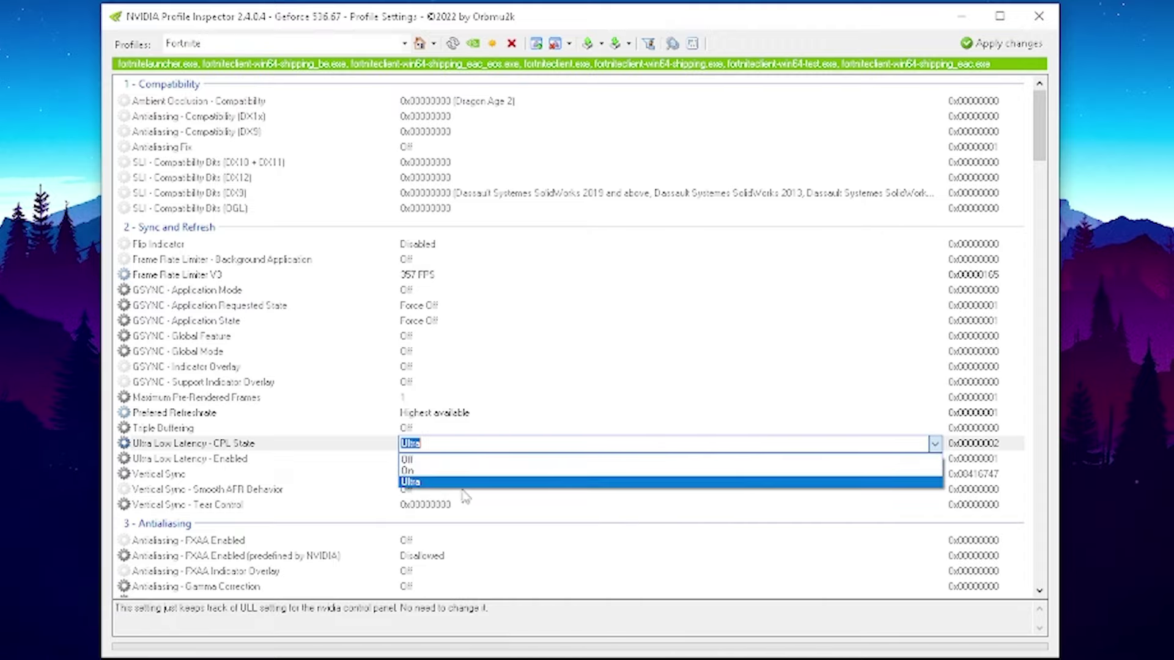
left_click(415, 484)
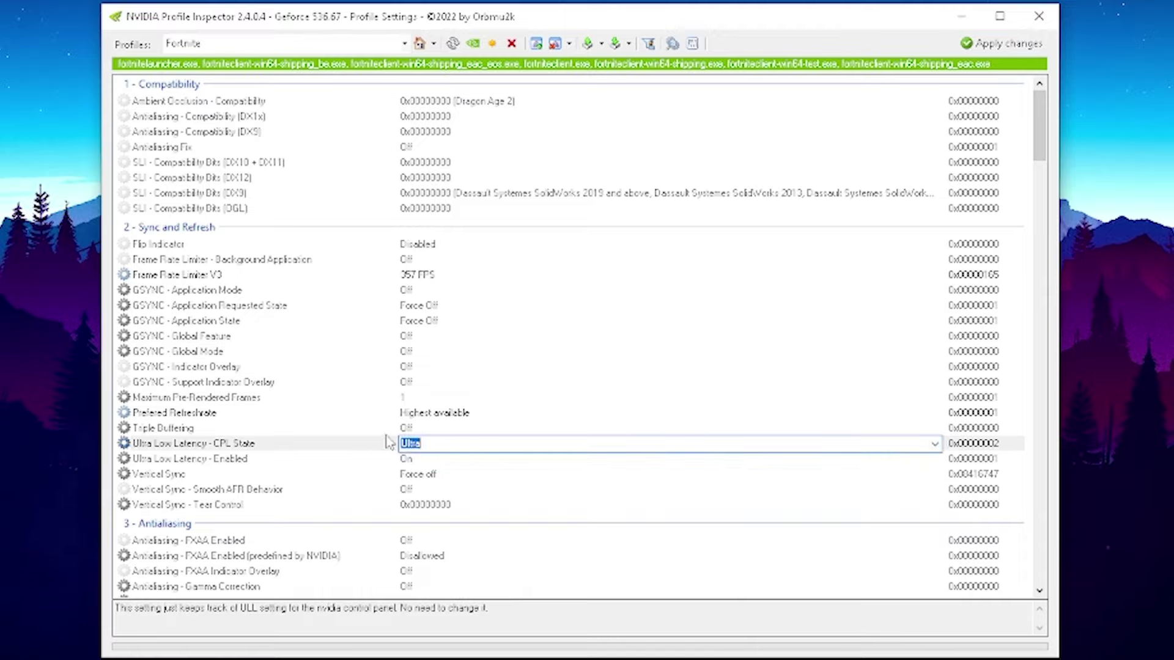
left_click(992, 51)
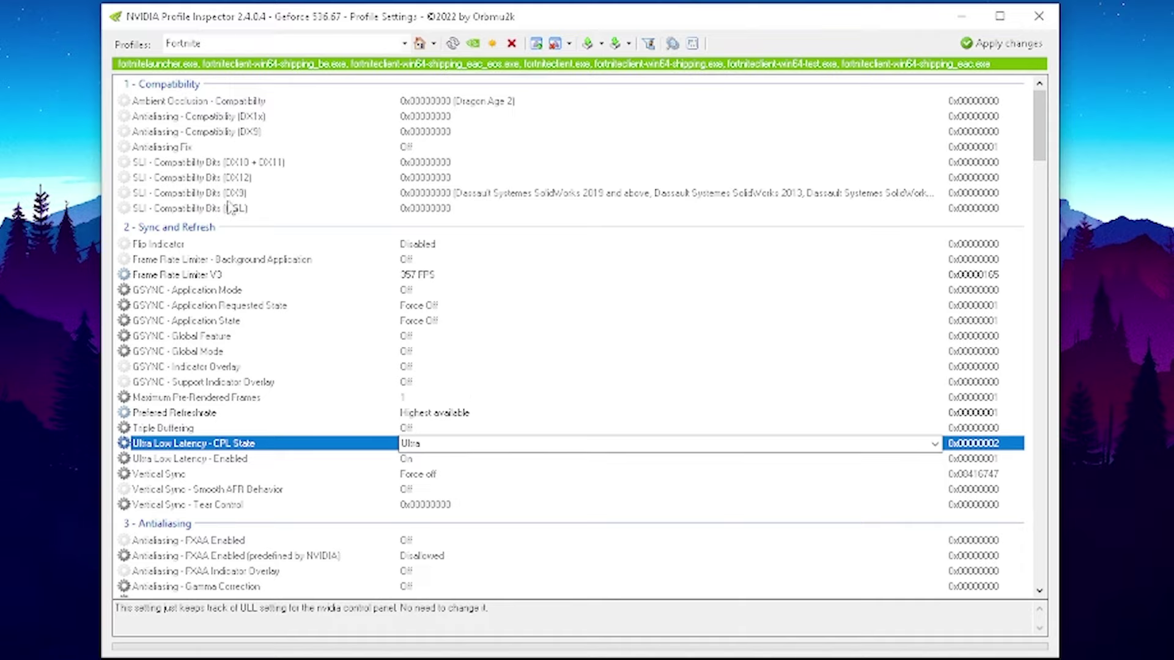
mouse_move(1042, 144)
left_mouse_down()
mouse_move(1042, 225)
mouse_move(1030, 142)
mouse_move(1038, 162)
left_mouse_up()
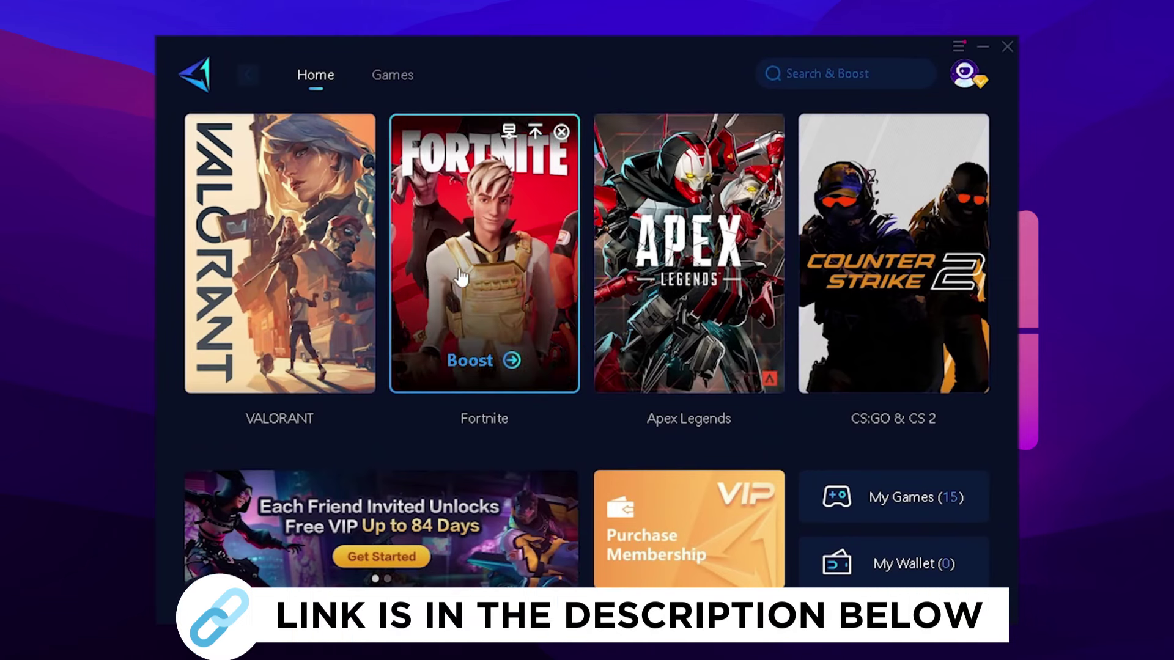
Start boosting Fortnite from the GearUP Booster home screen.
left_click(480, 261)
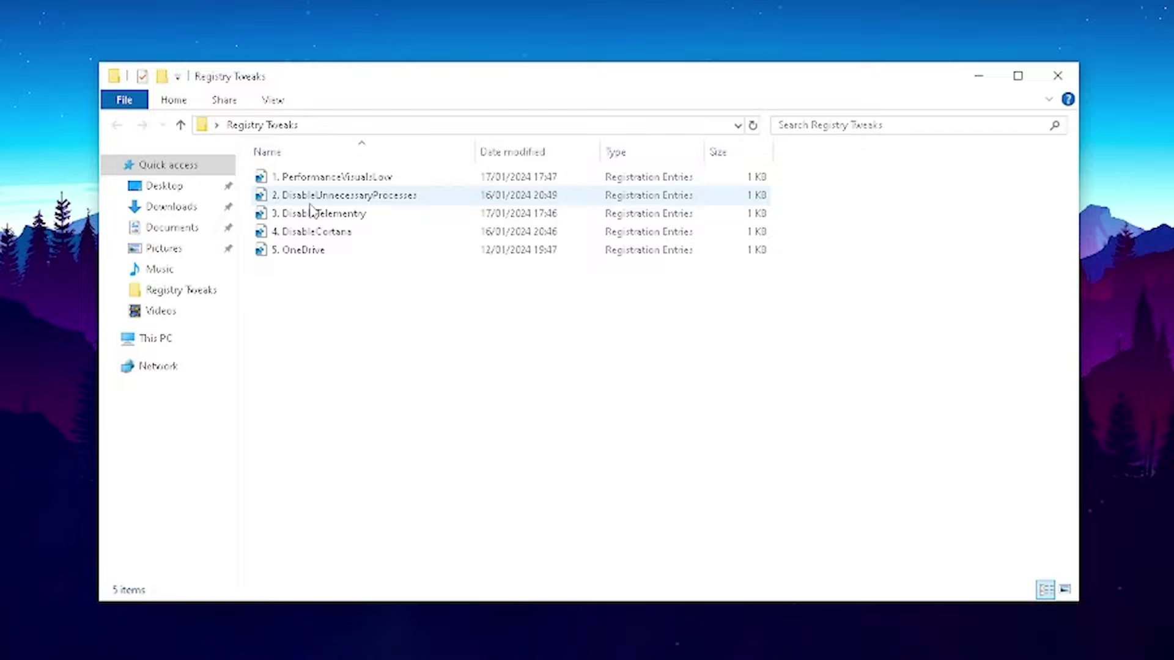
Inspect the PerformanceVisualsLow .reg file's tweak entries in Notepad and close it.
right_click(300, 181)
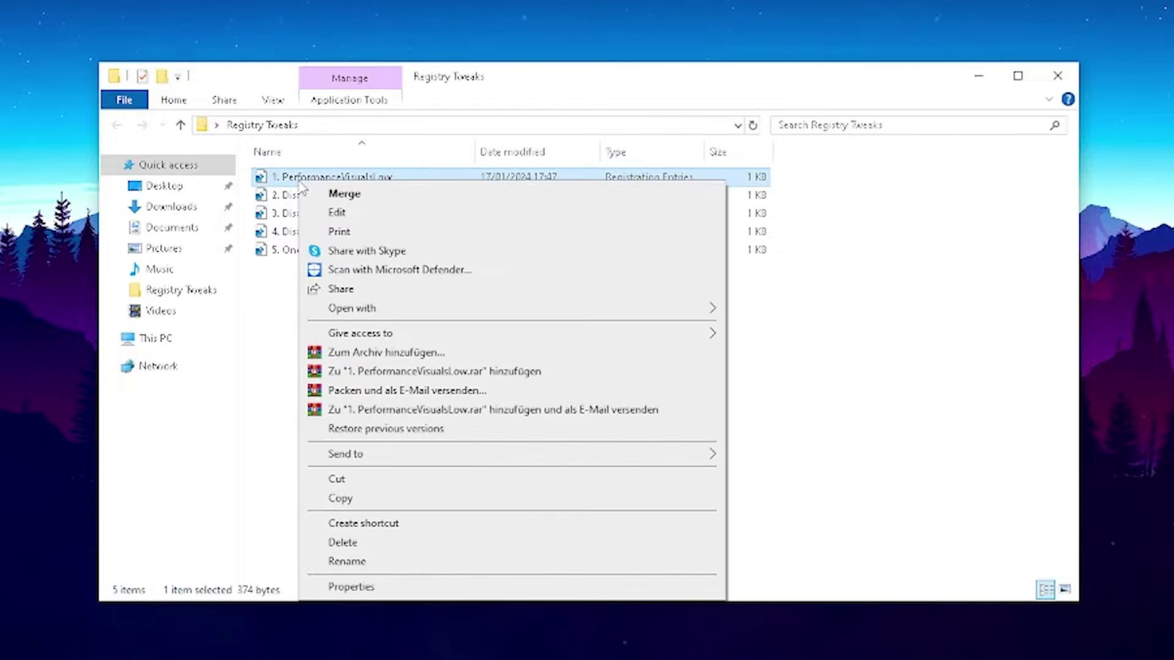
left_click(332, 212)
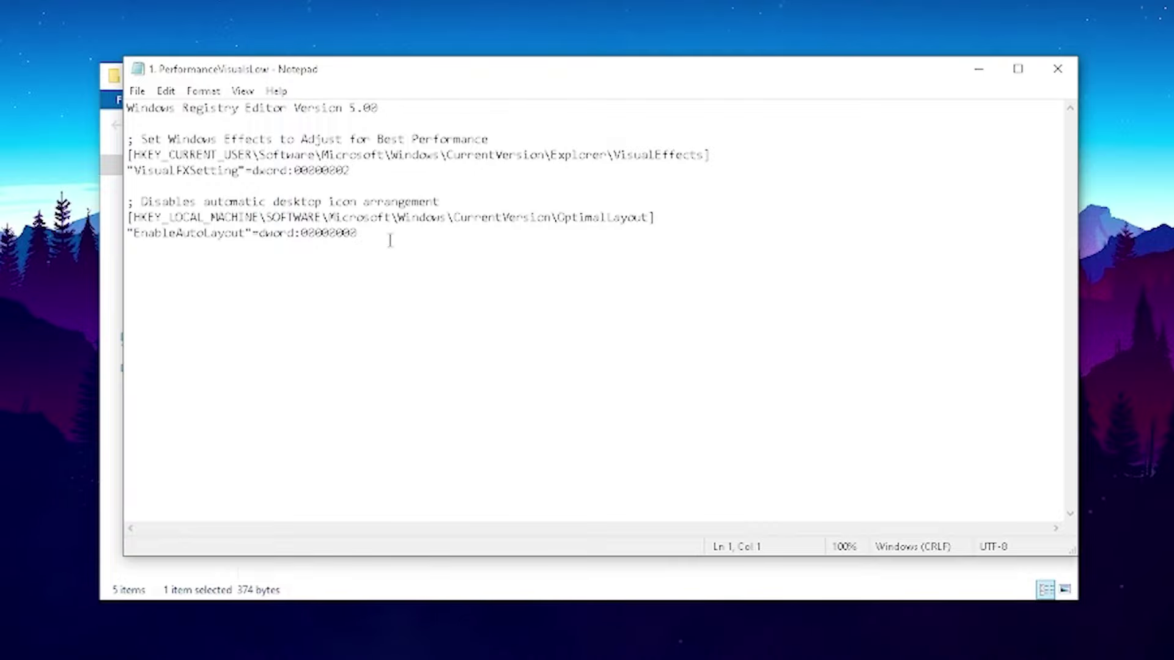
left_click_drag(388, 236, 129, 136)
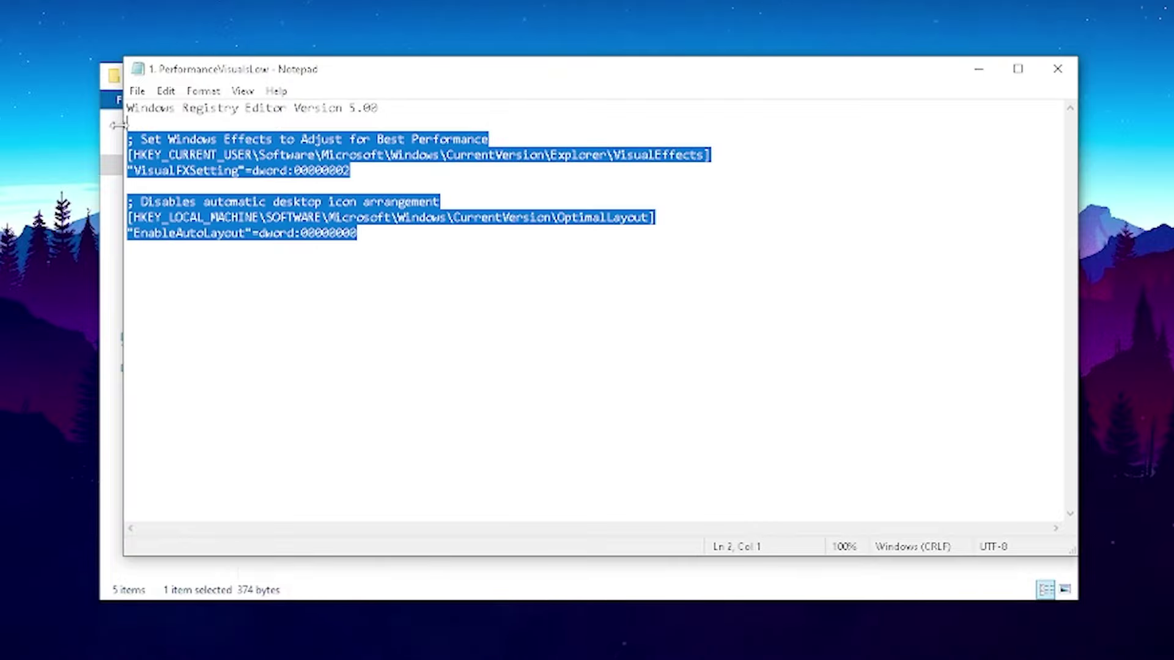
left_click(1058, 69)
Inspect the DisableUnnecessaryProcesses .reg file's entries and return to the Registry Tweaks folder.
right_click(311, 198)
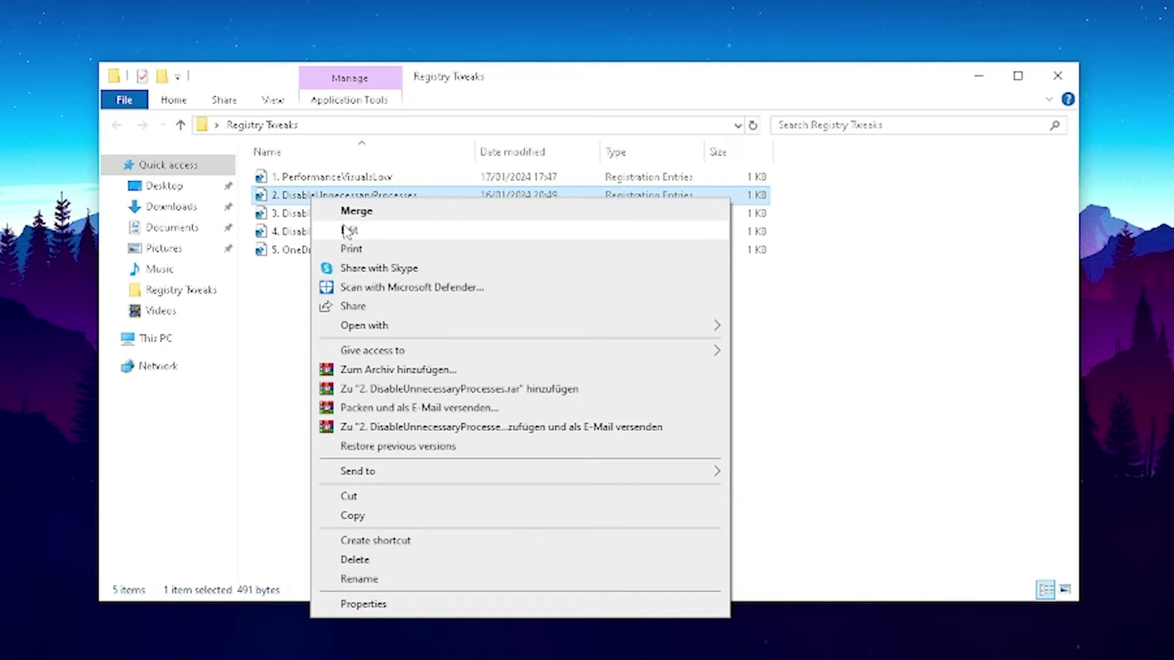
left_click(347, 232)
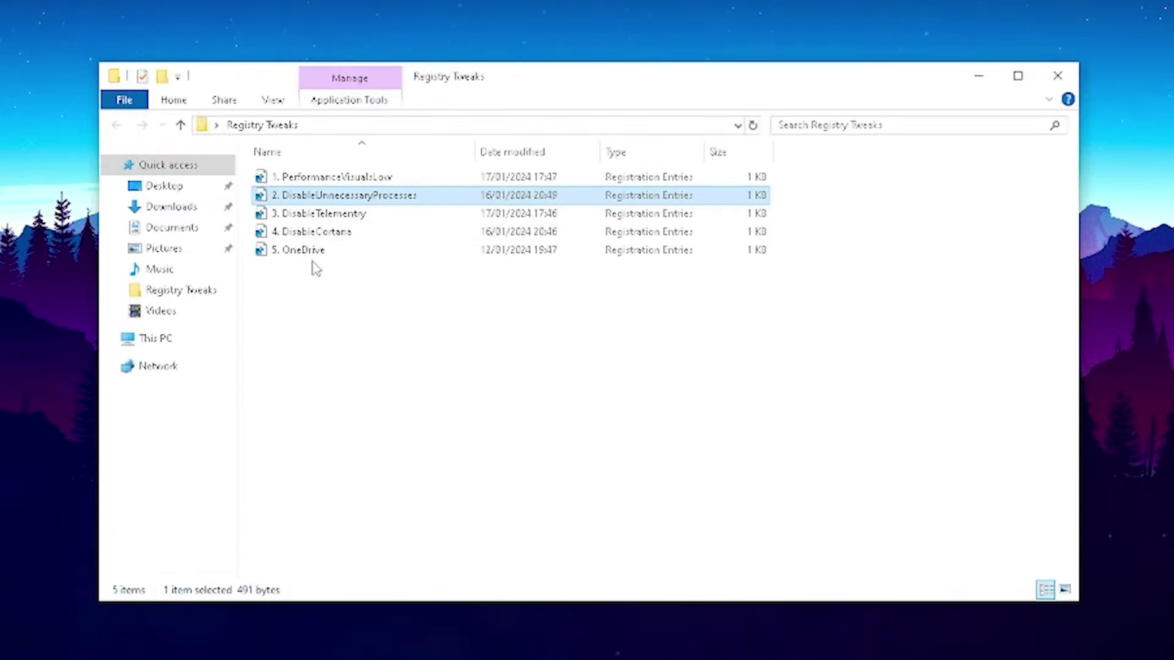
left_click(352, 215)
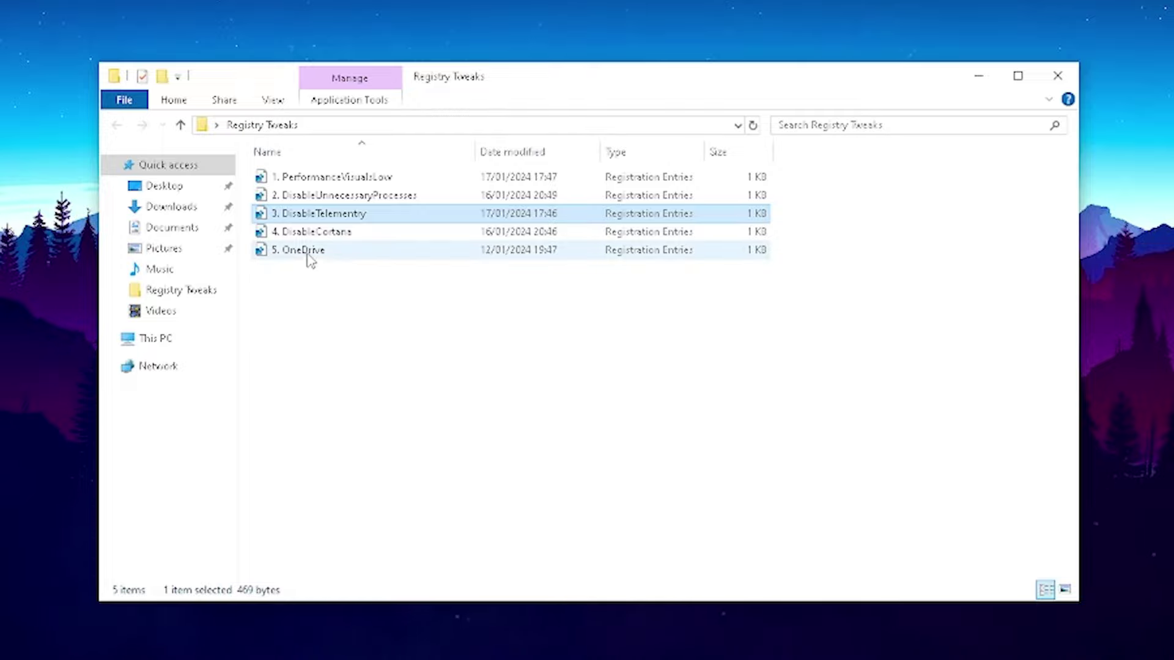
left_click(318, 180)
right_click(305, 180)
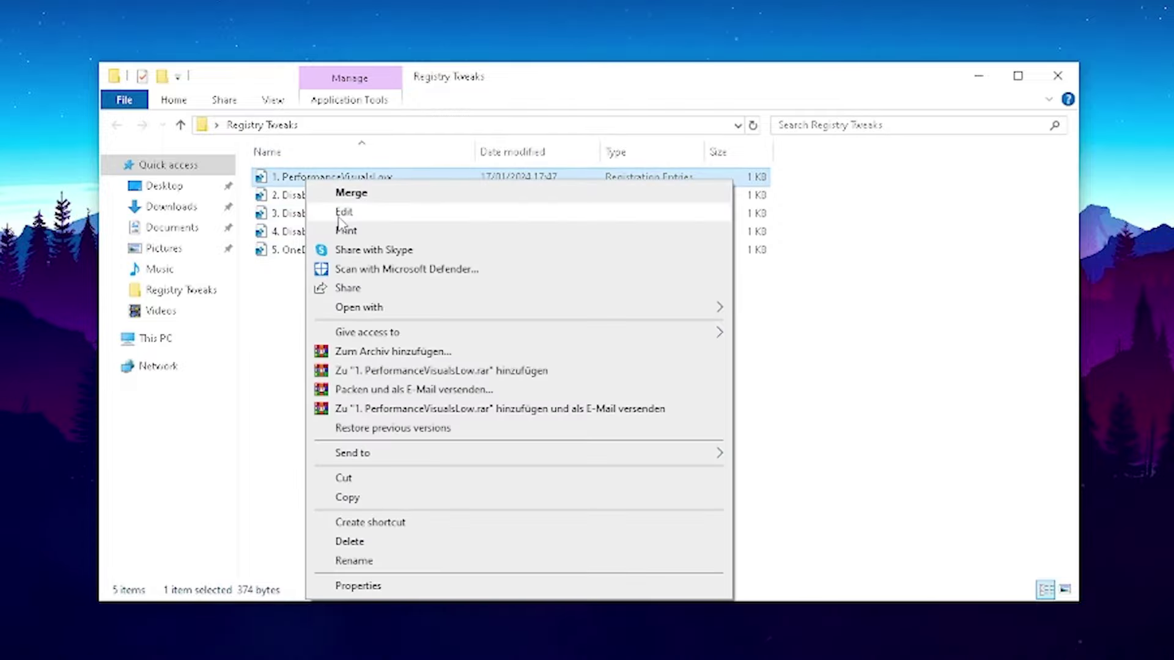
left_click(339, 210)
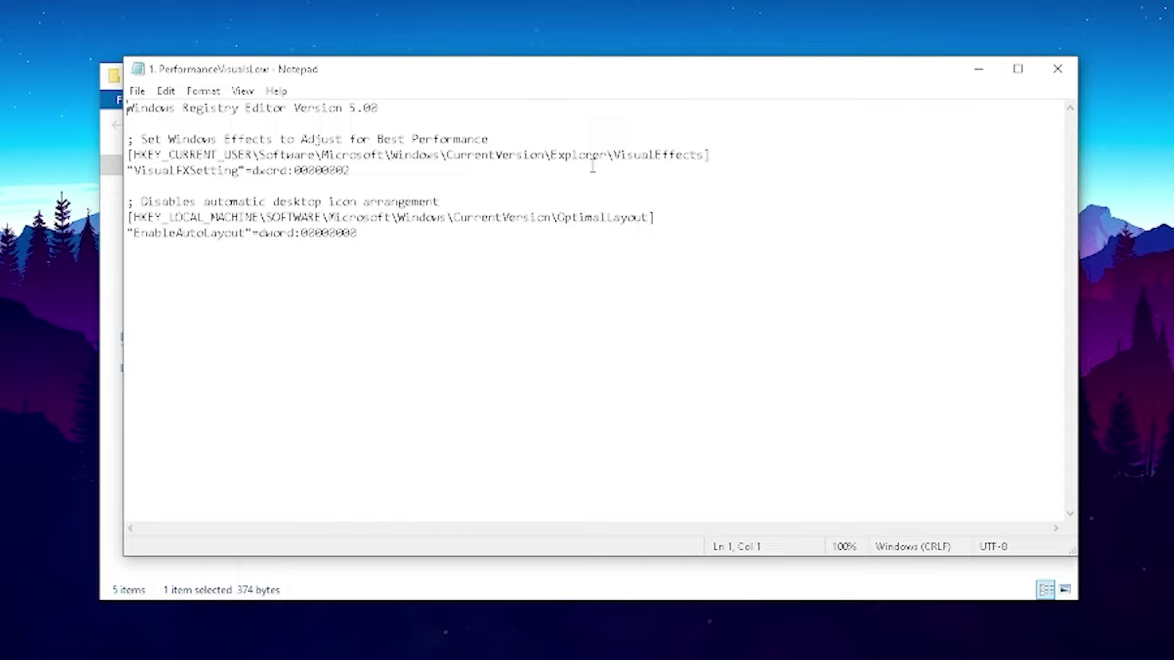
left_click_drag(611, 155, 691, 154)
left_click(684, 155)
left_click_drag(251, 170, 348, 170)
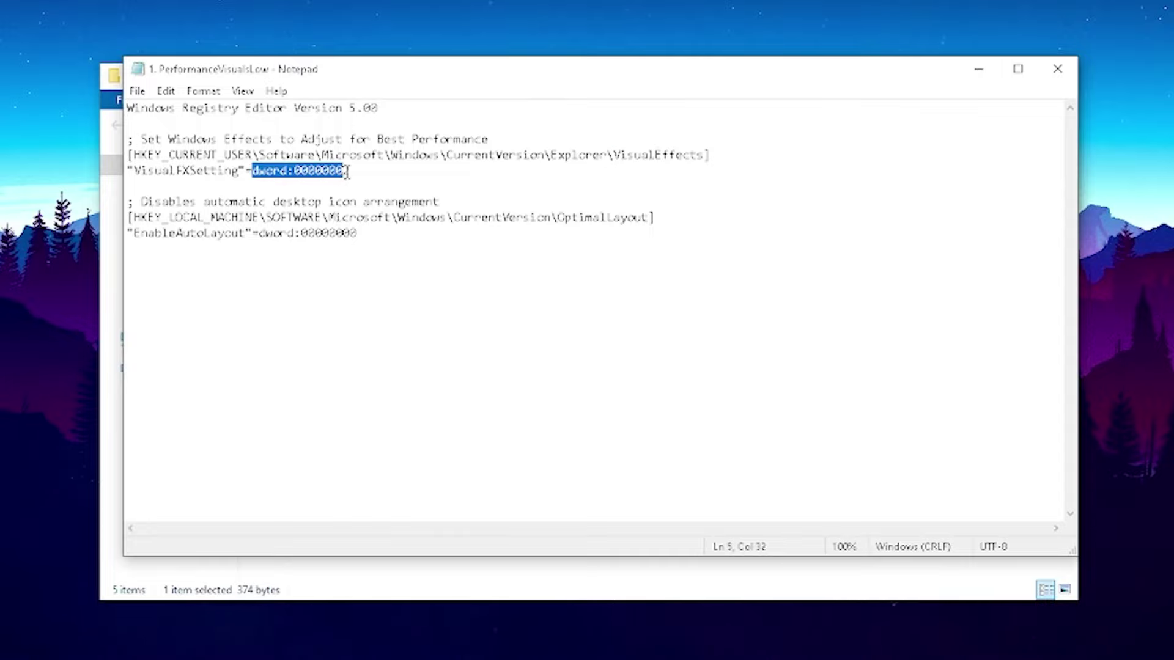
left_click(349, 170)
left_click_drag(560, 218, 650, 217)
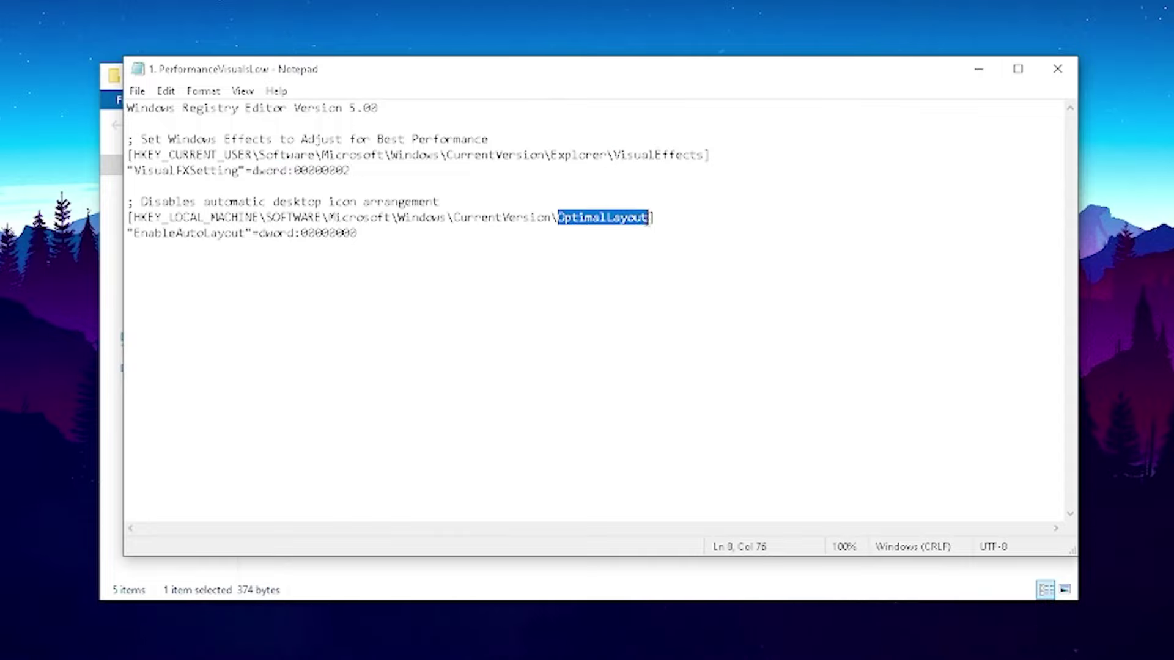
left_click(680, 214)
left_click(1058, 69)
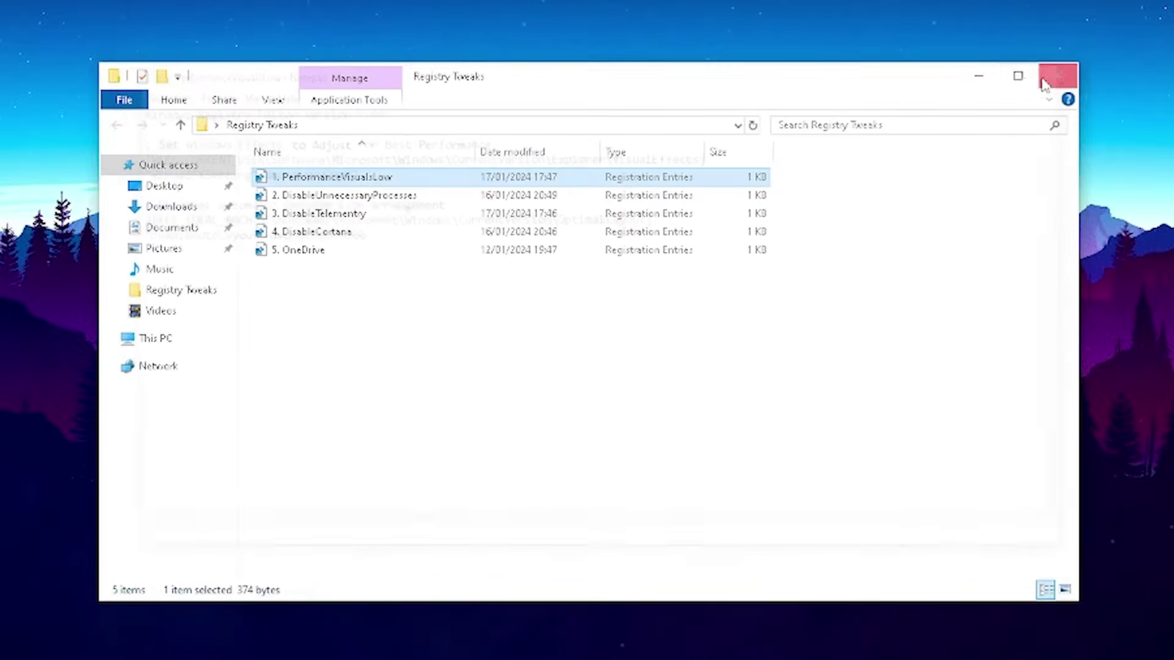
mouse_move(497, 380)
left_mouse_down()
mouse_move(333, 216)
mouse_move(333, 170)
left_mouse_up()
left_click(376, 310)
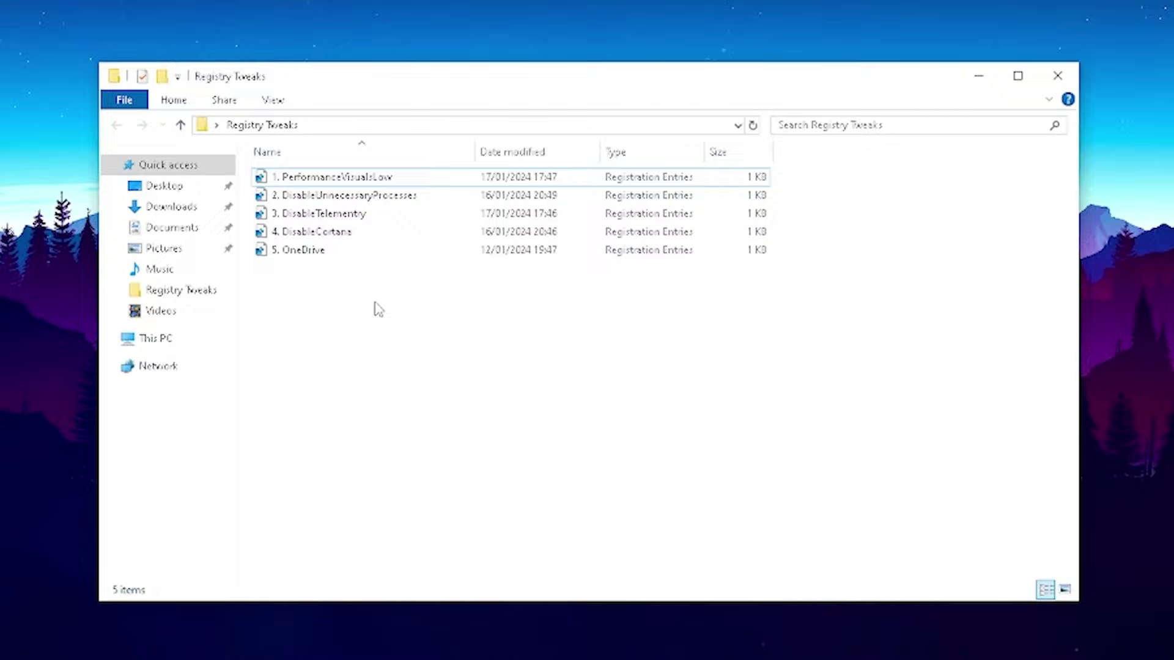
Merge PerformanceVisualsLow.reg into the registry, confirming the warning and success message.
left_click(295, 179)
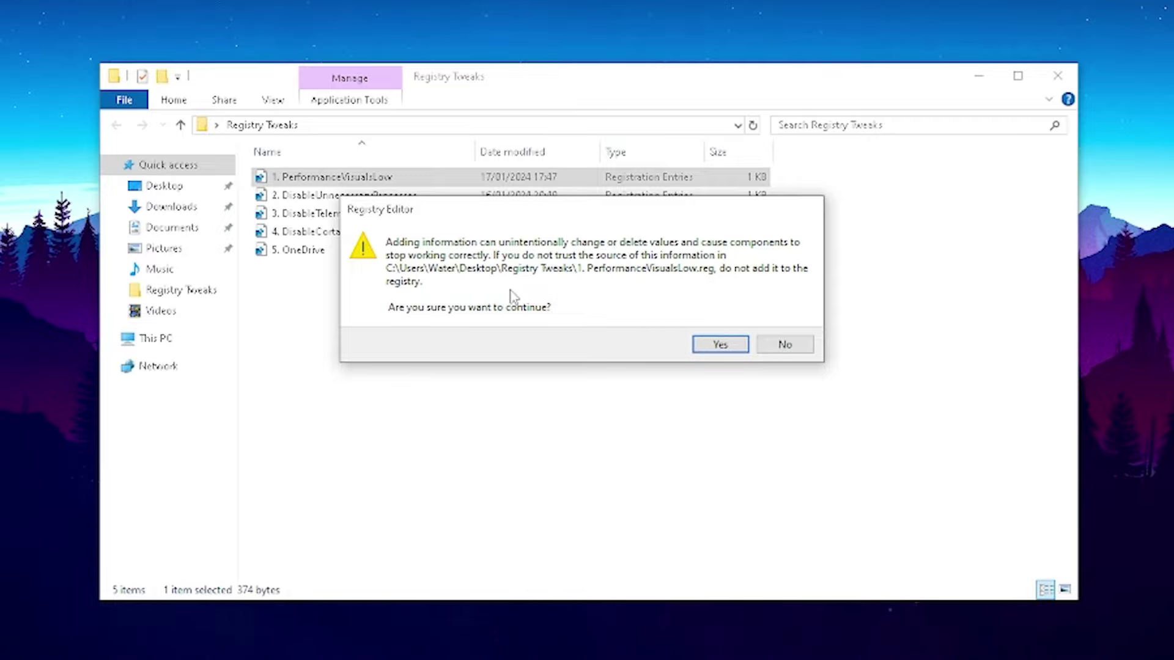
left_click(720, 346)
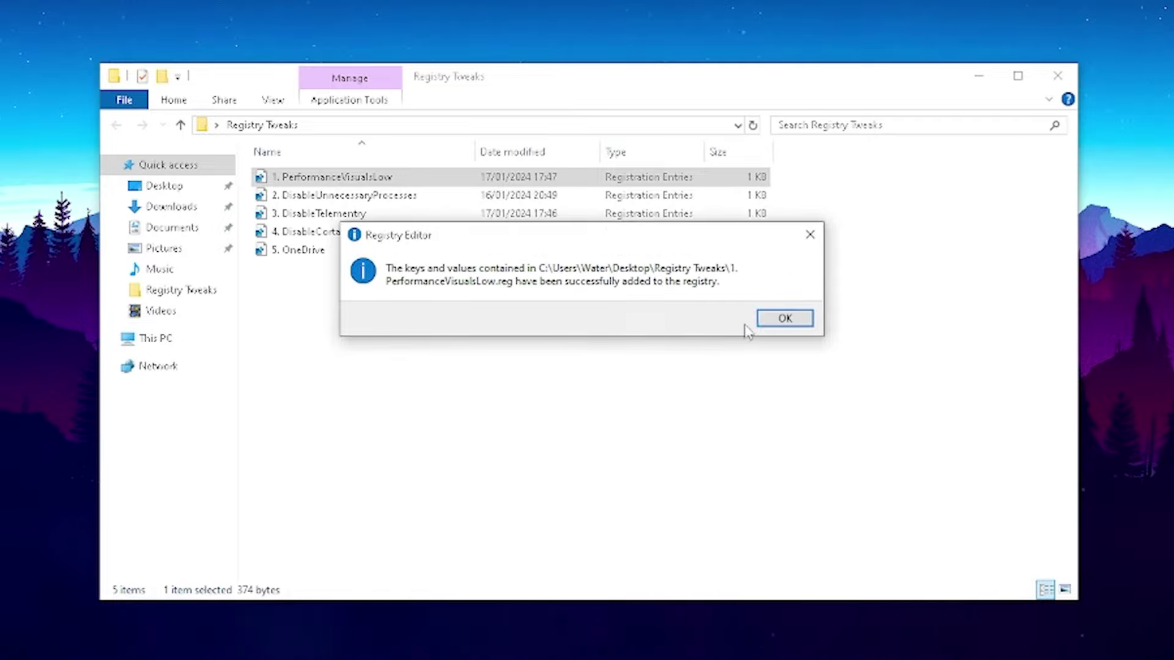
left_click(771, 318)
left_click_drag(596, 334, 318, 179)
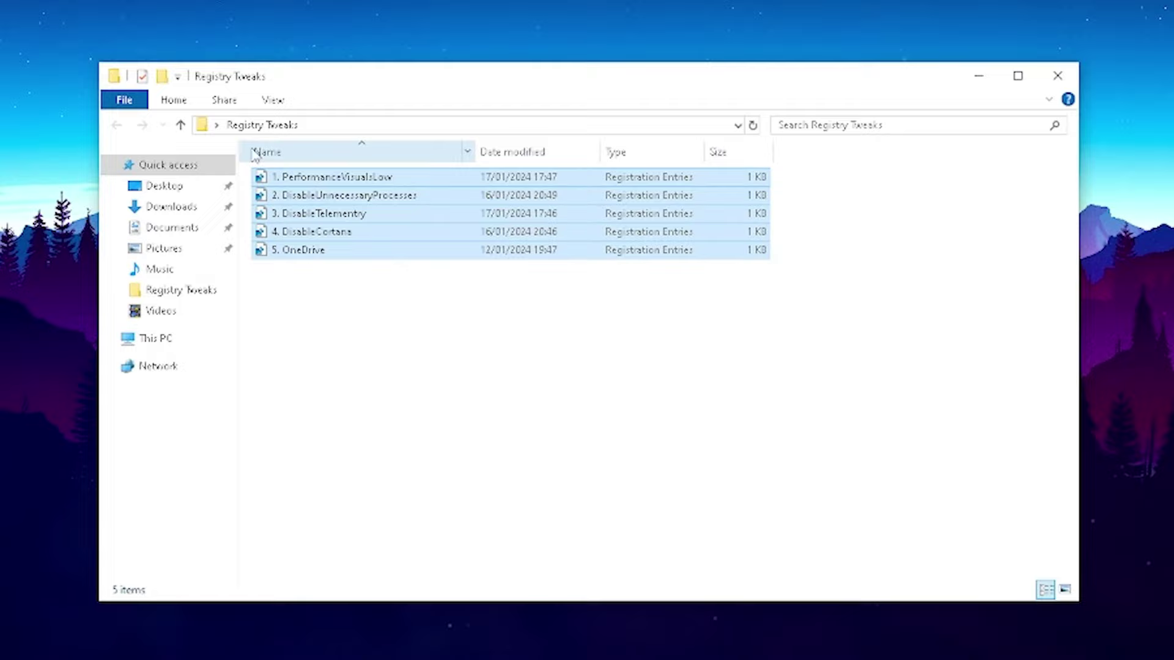
left_click(363, 337)
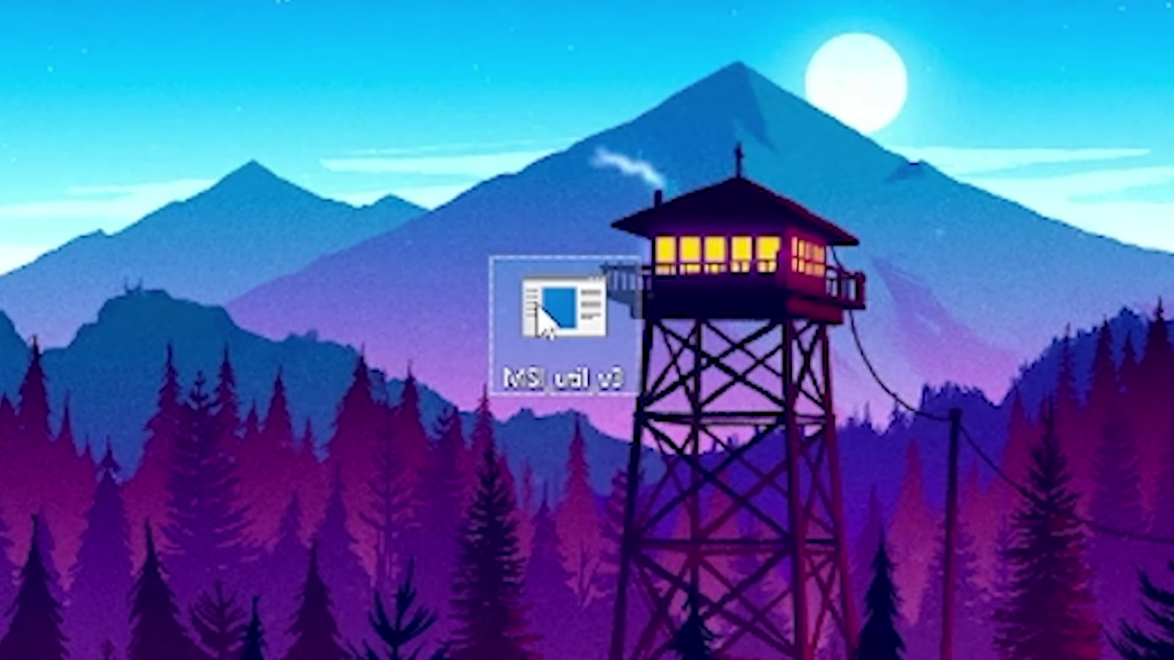
Run MSI util v3 as administrator and show the NVIDIA GeForce RTX 4060 details.
right_click(552, 323)
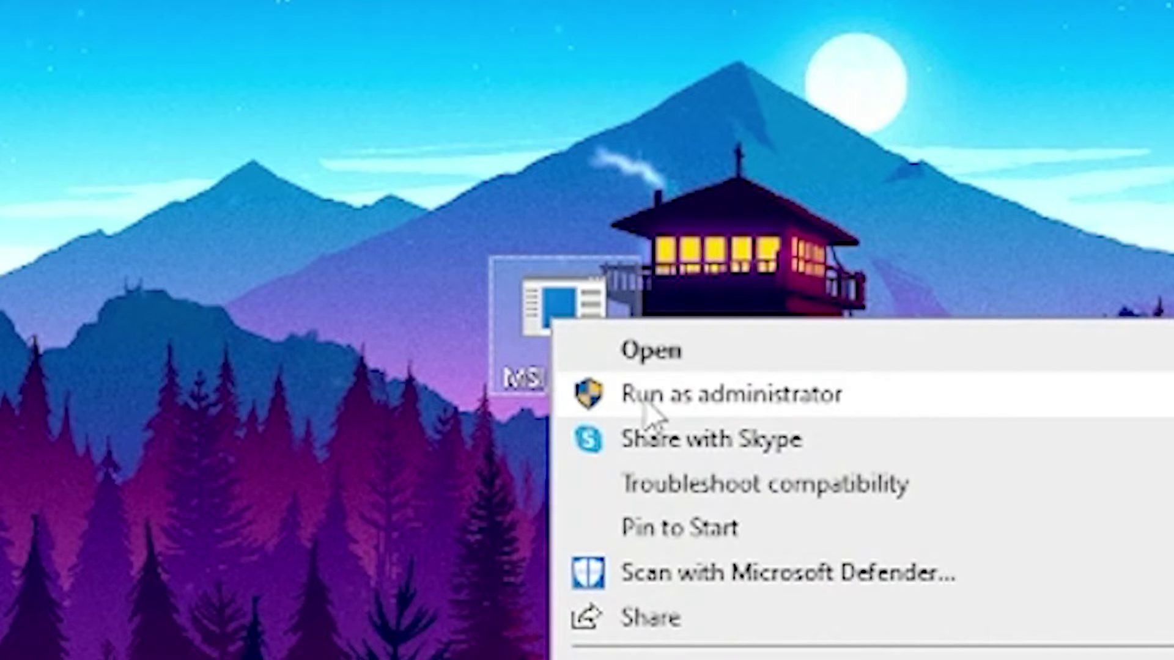
left_click(606, 395)
left_click(221, 204)
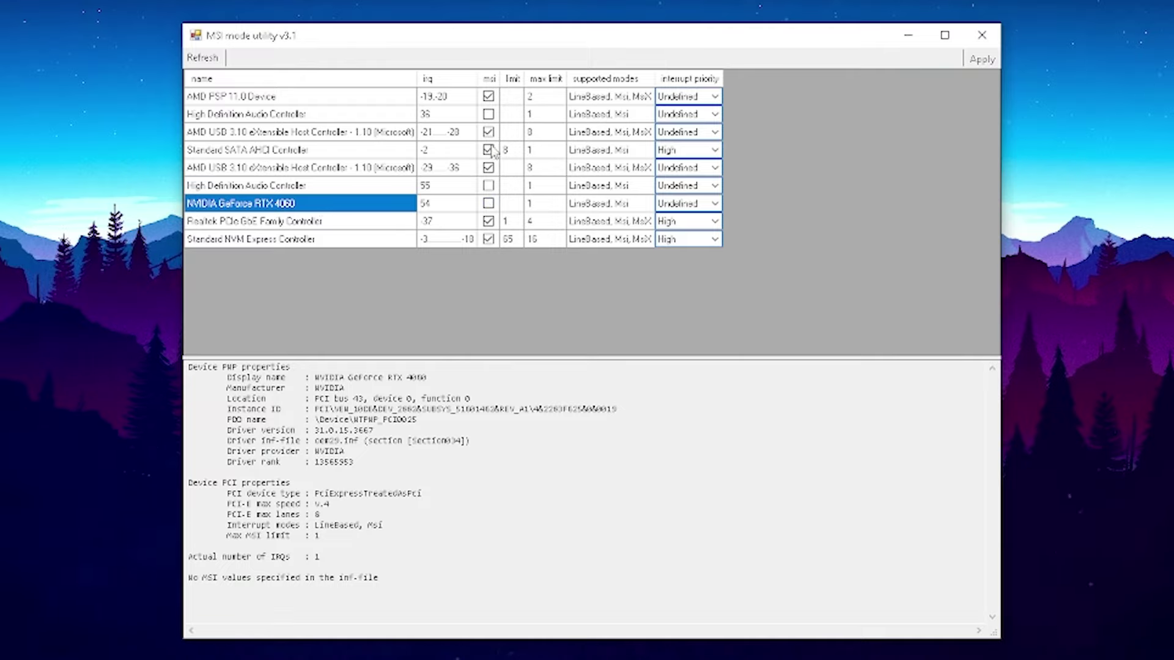
Enable MSI mode for the RTX 4060 with Normal interrupt priority and apply the change.
left_click(489, 205)
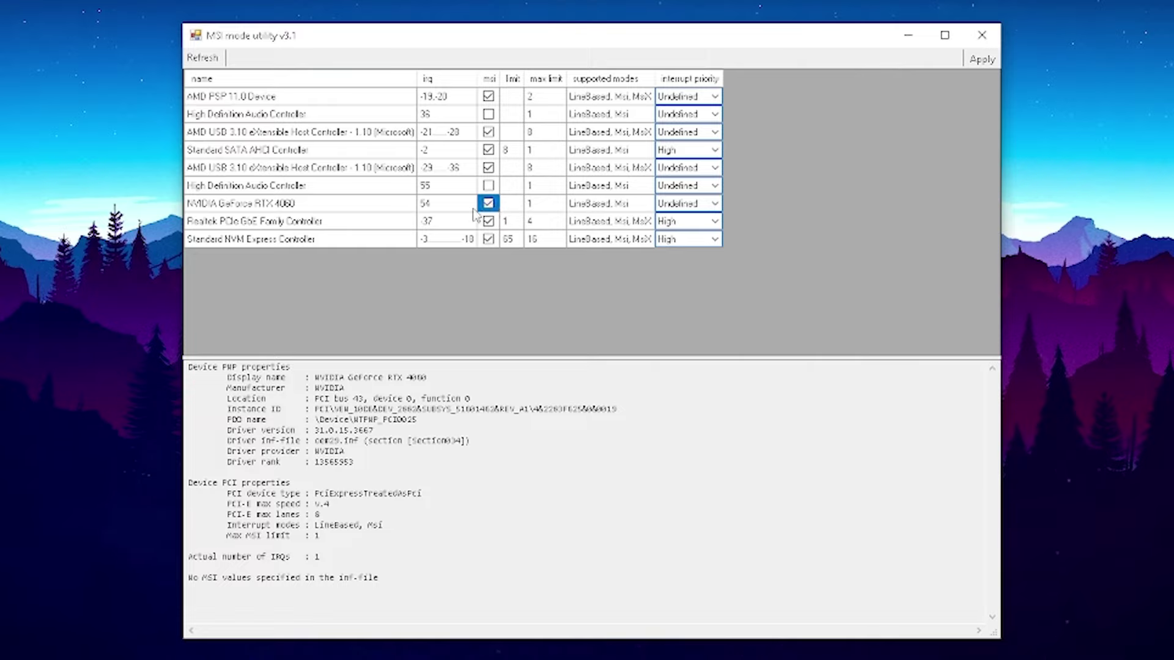
left_click(686, 206)
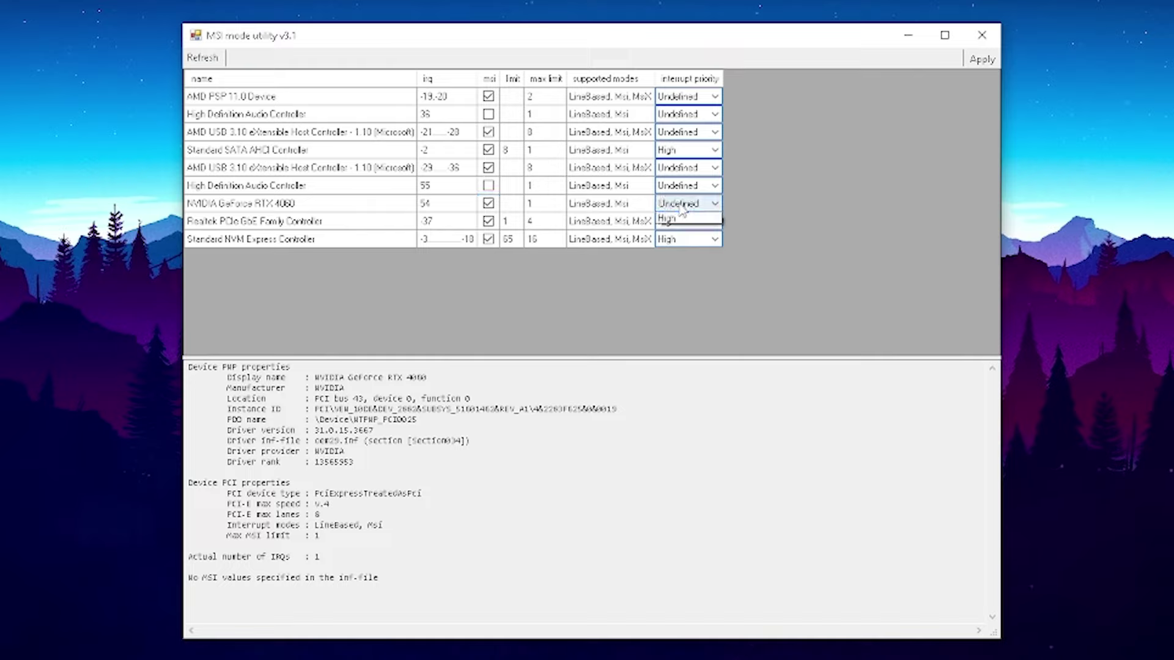
left_click(683, 205)
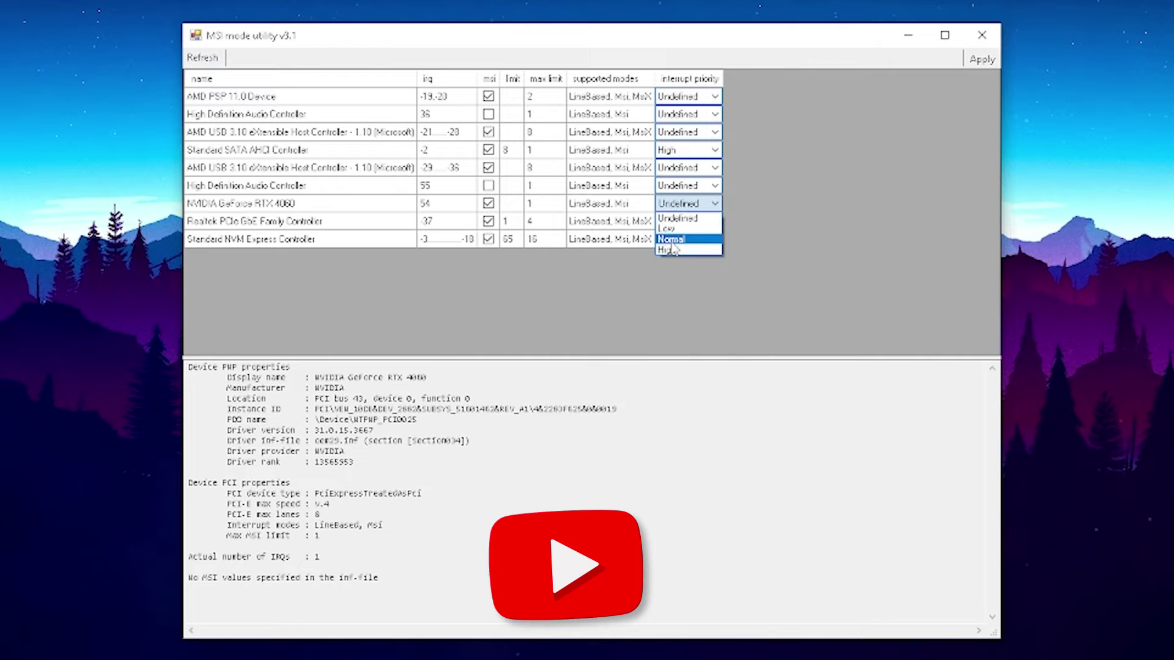
left_click(673, 241)
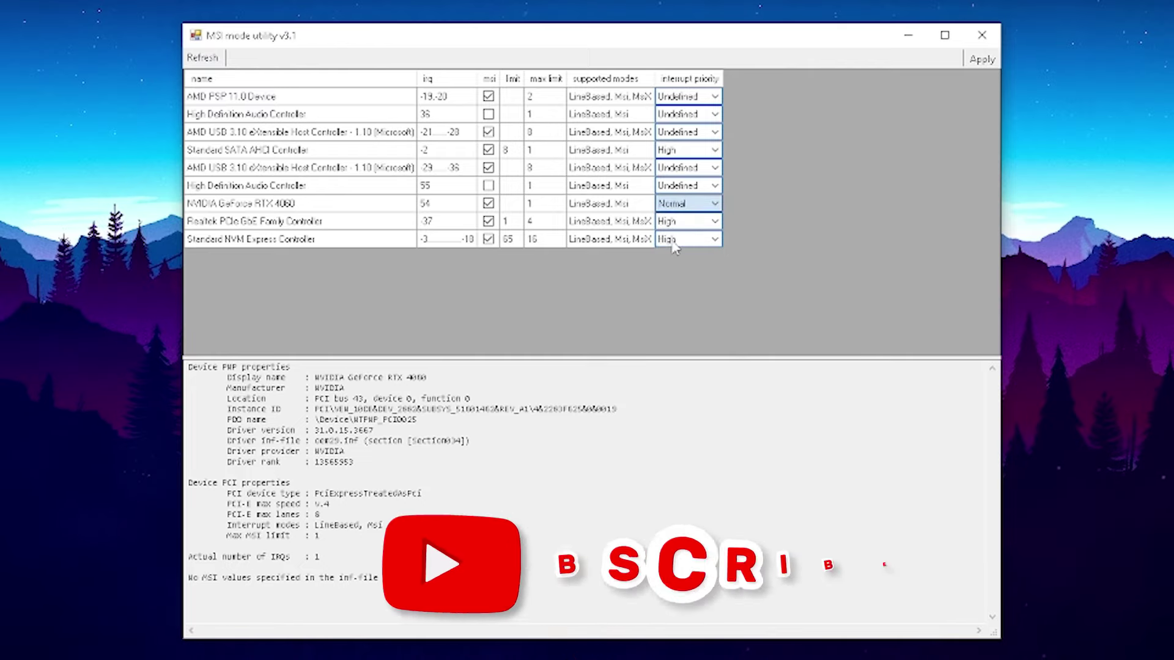
left_click(981, 59)
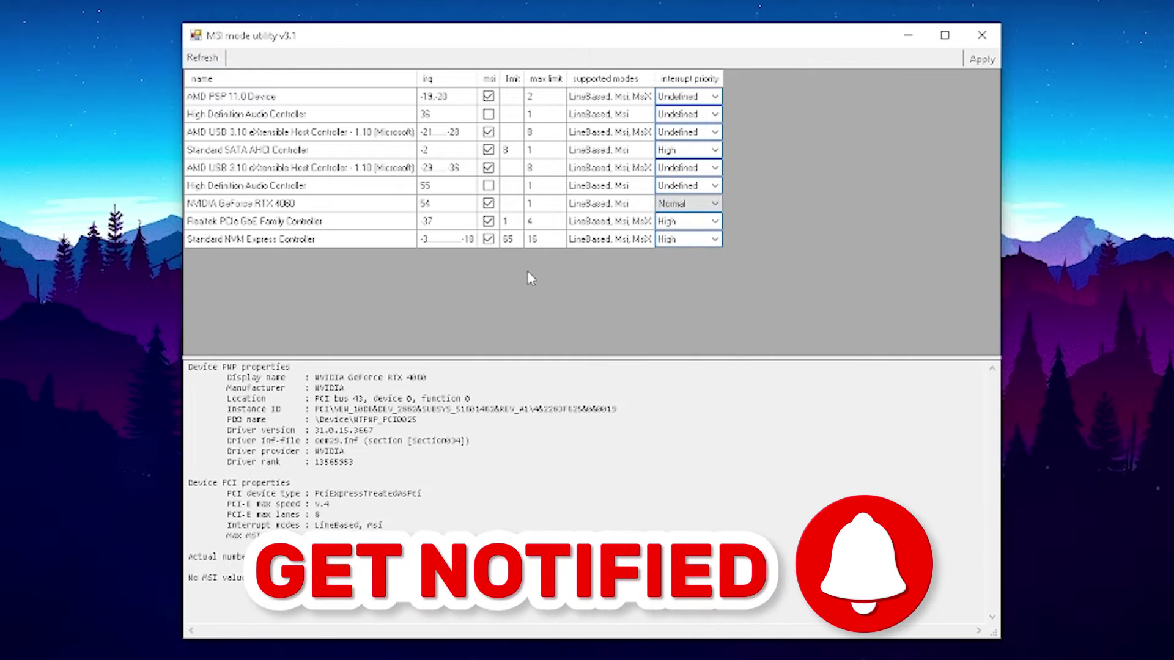